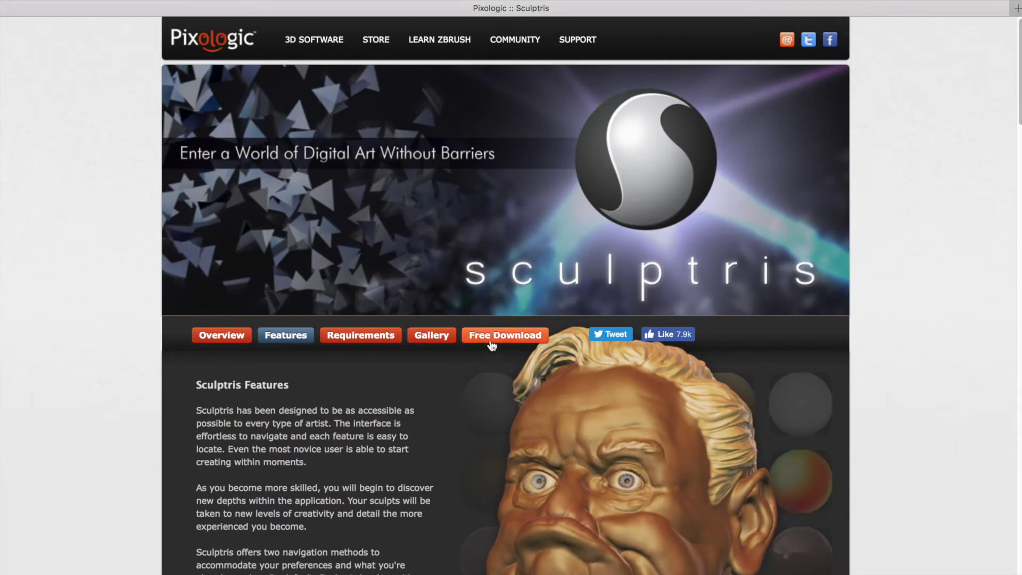
# Open the Free Download options on the Pixologic Sculptris page.
pyautogui.click(490, 337)
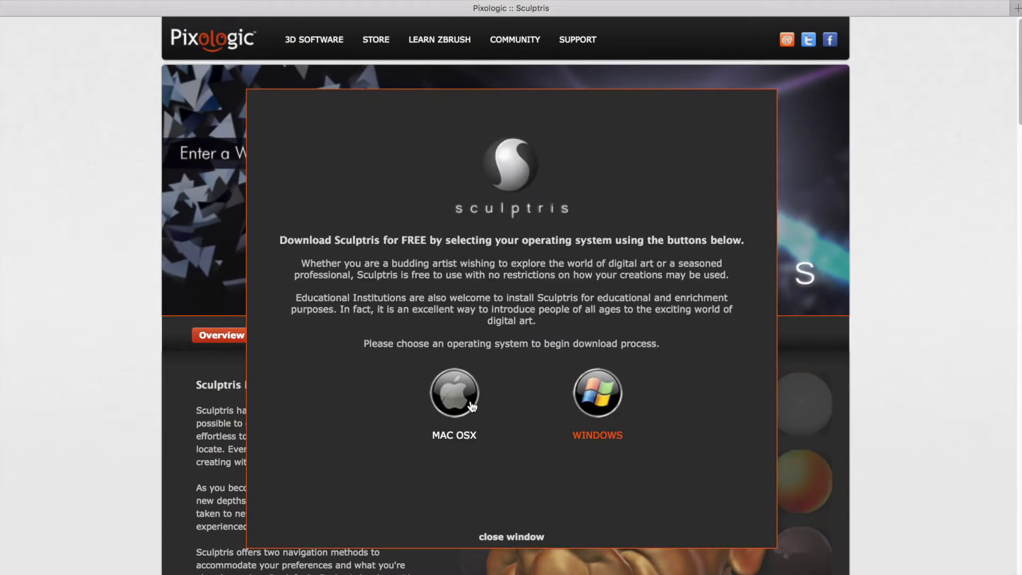
# Close the download options and scroll to the Sculpting and Texturing & Painting sections.
pyautogui.click(530, 535)
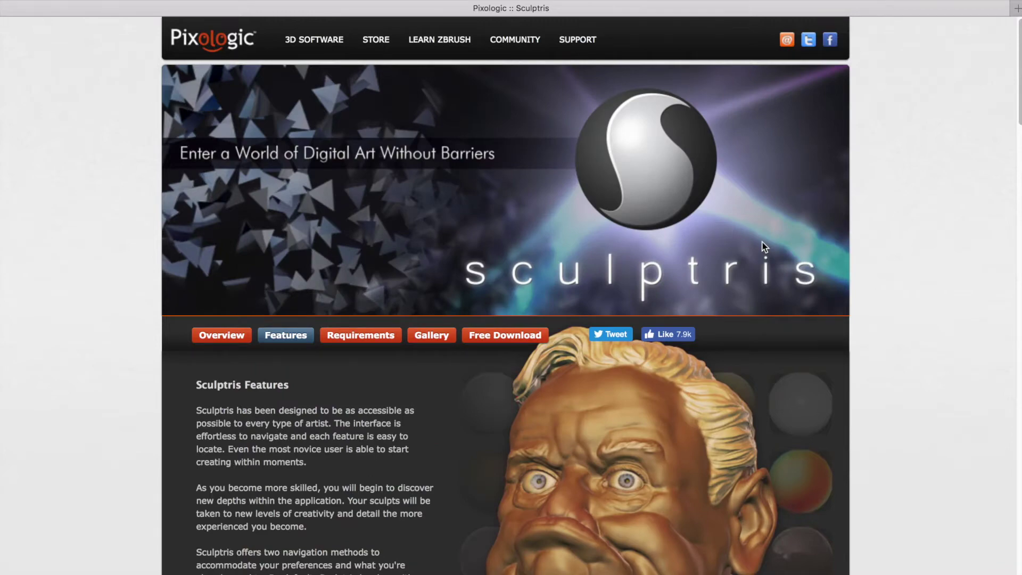
pyautogui.scroll(-12, 764, 247)
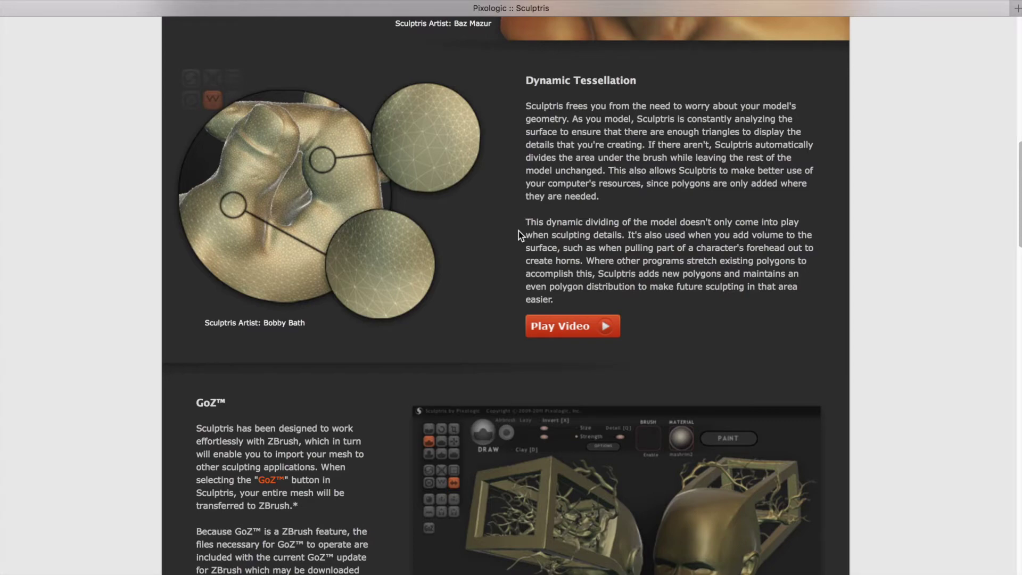
pyautogui.scroll(-5, 449, 316)
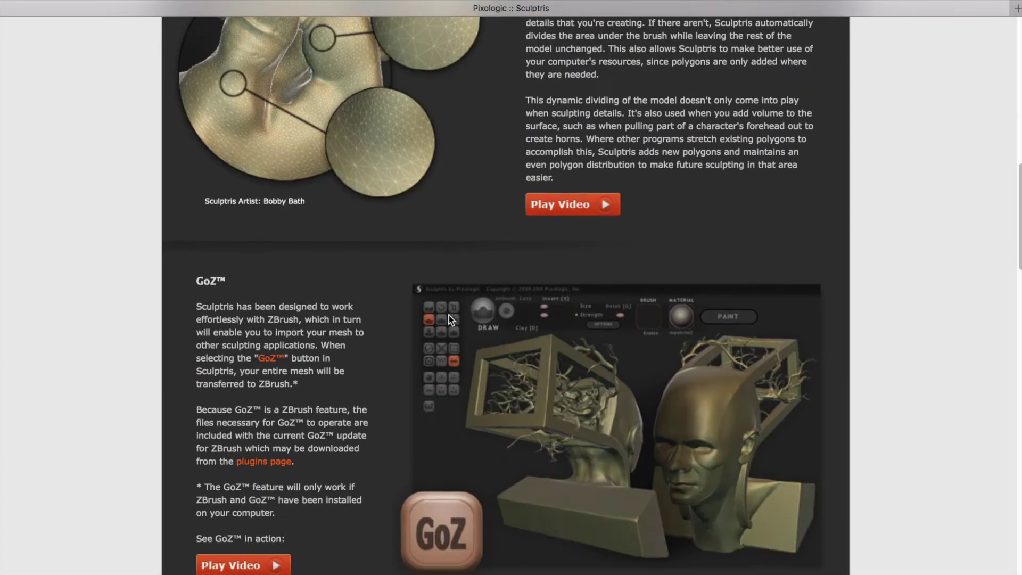
pyautogui.scroll(-16, 455, 316)
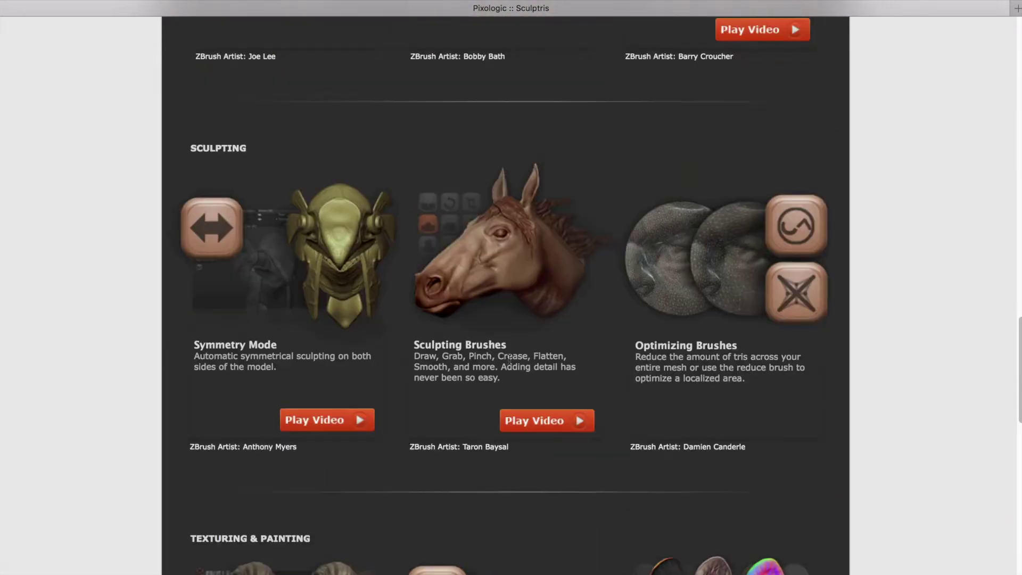
pyautogui.scroll(-6, 624, 321)
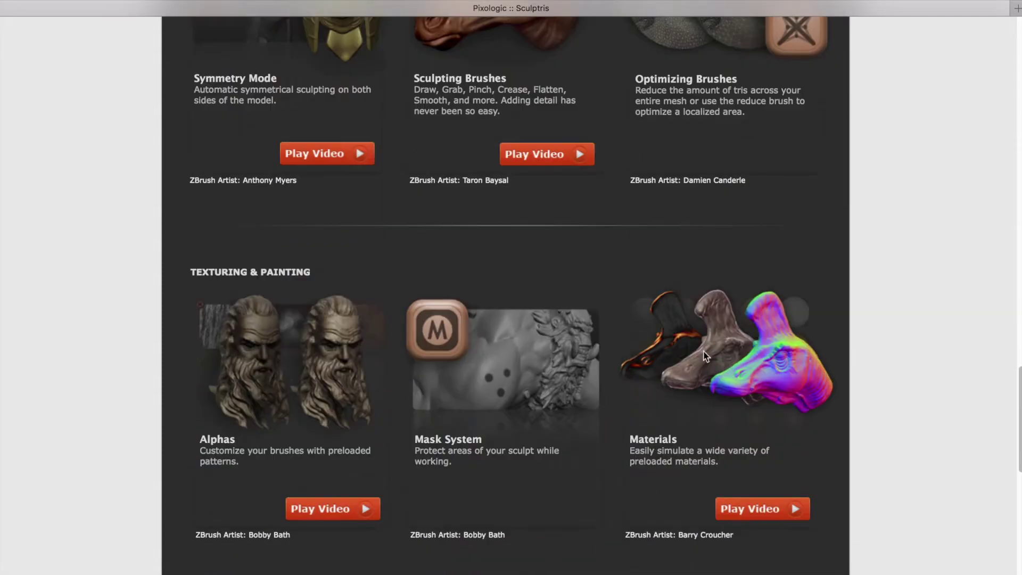
pyautogui.scroll(4, 731, 356)
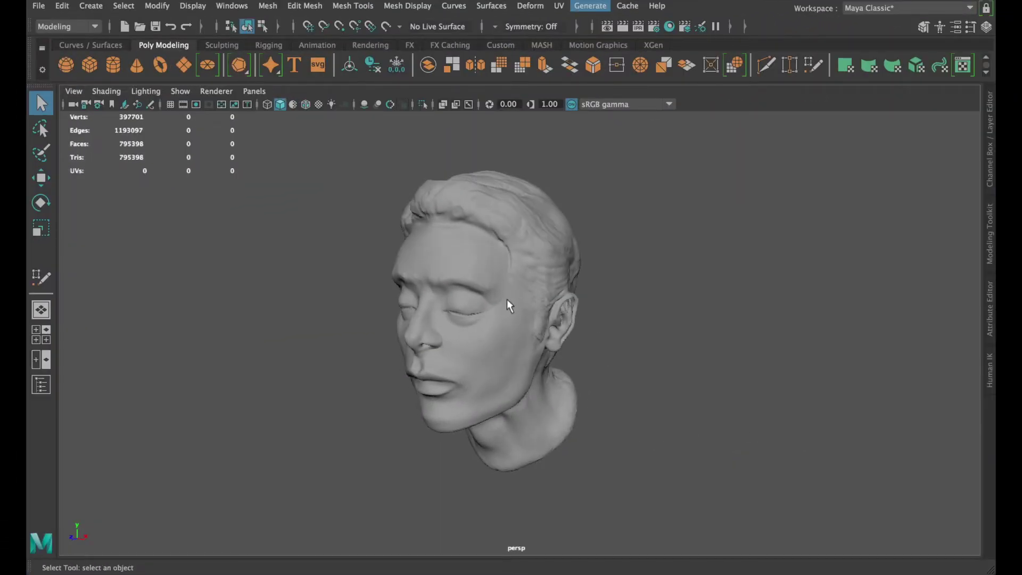
# Make the head mesh the Live Surface, open the Modeling Toolkit, and maximize the viewport.
pyautogui.click(523, 274)
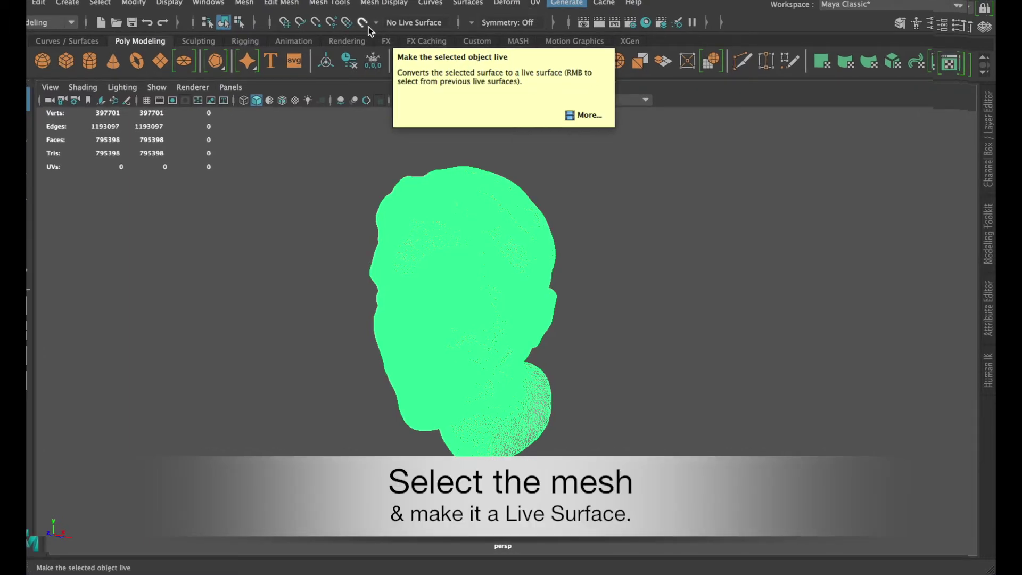
pyautogui.click(367, 24)
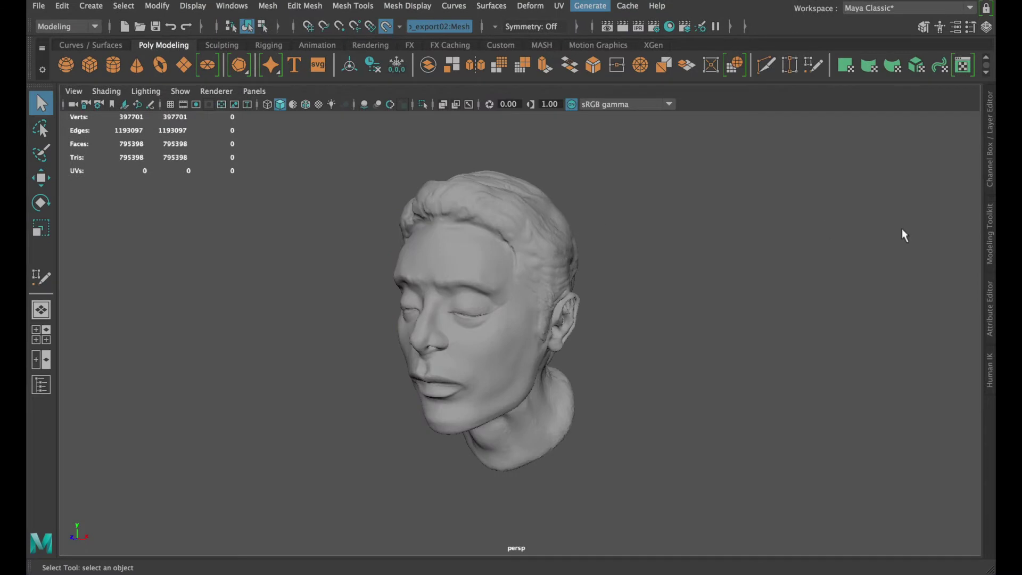
pyautogui.click(987, 233)
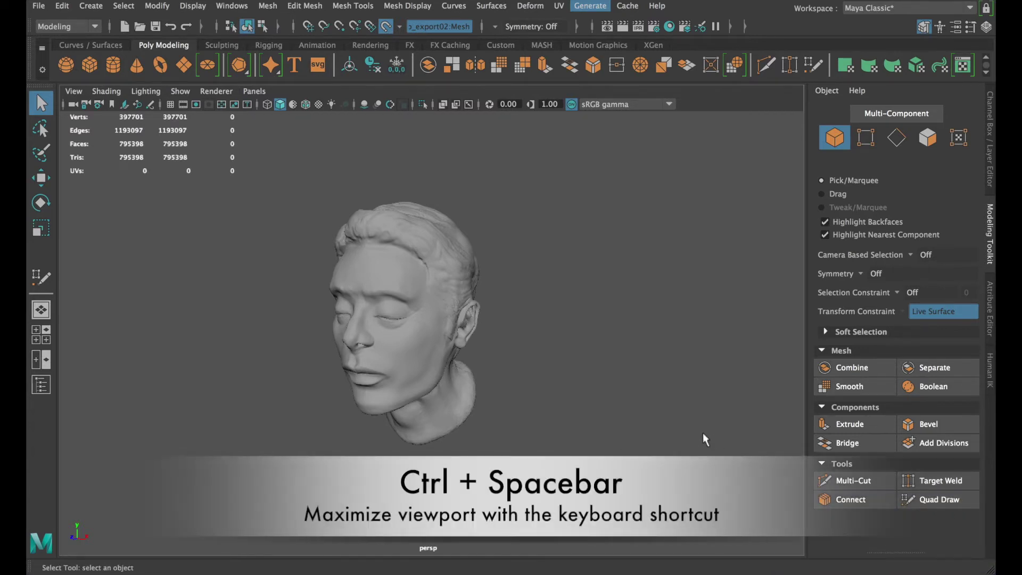
pyautogui.hotkey('ctrl', 'space')
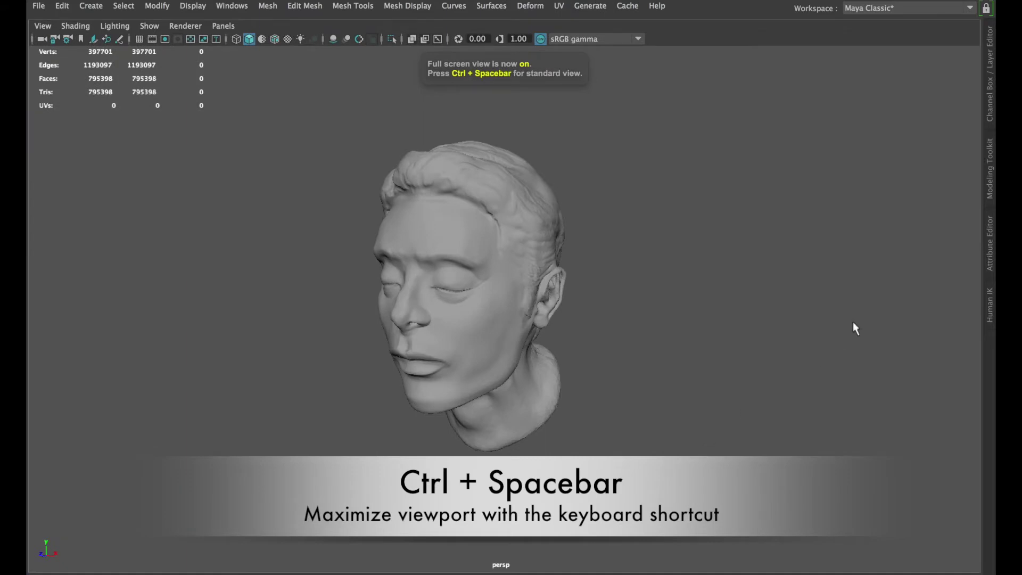
# Reopen the Modeling Toolkit, activate Quad Draw, and zoom in on the face.
pyautogui.click(990, 171)
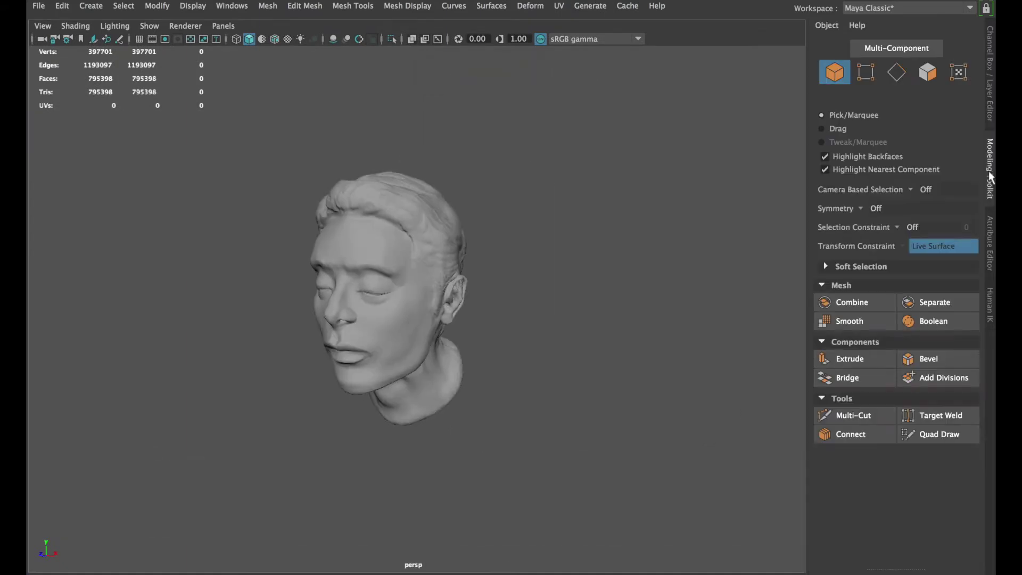
pyautogui.click(944, 435)
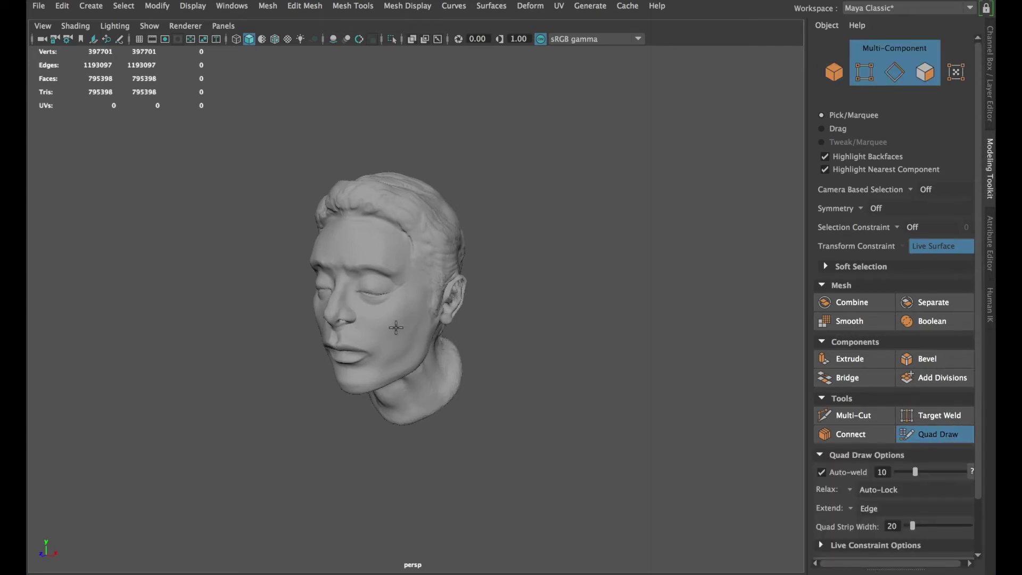
pyautogui.scroll(2, 385, 306)
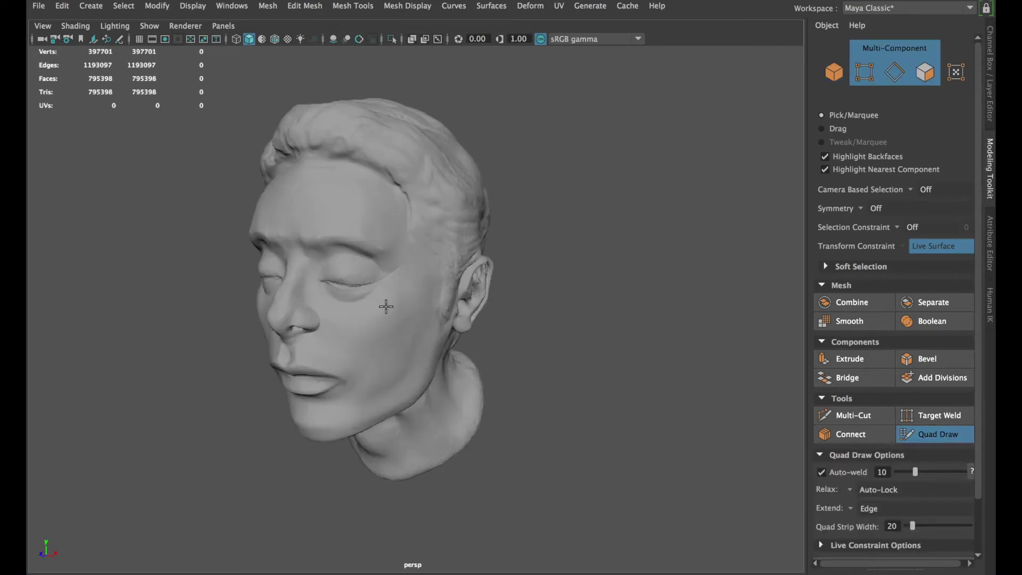
pyautogui.scroll(3, 386, 306)
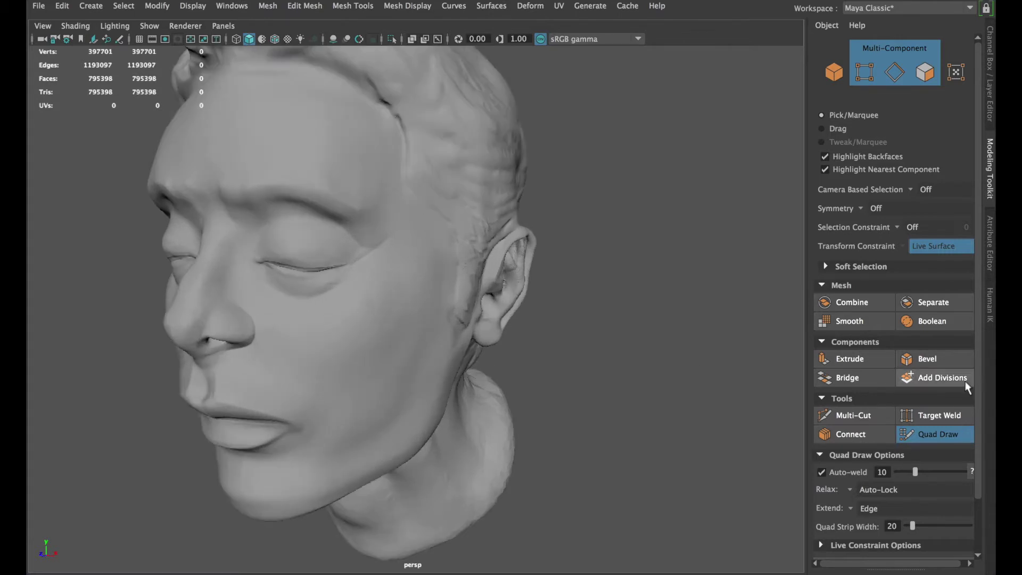
pyautogui.scroll(-3, 946, 381)
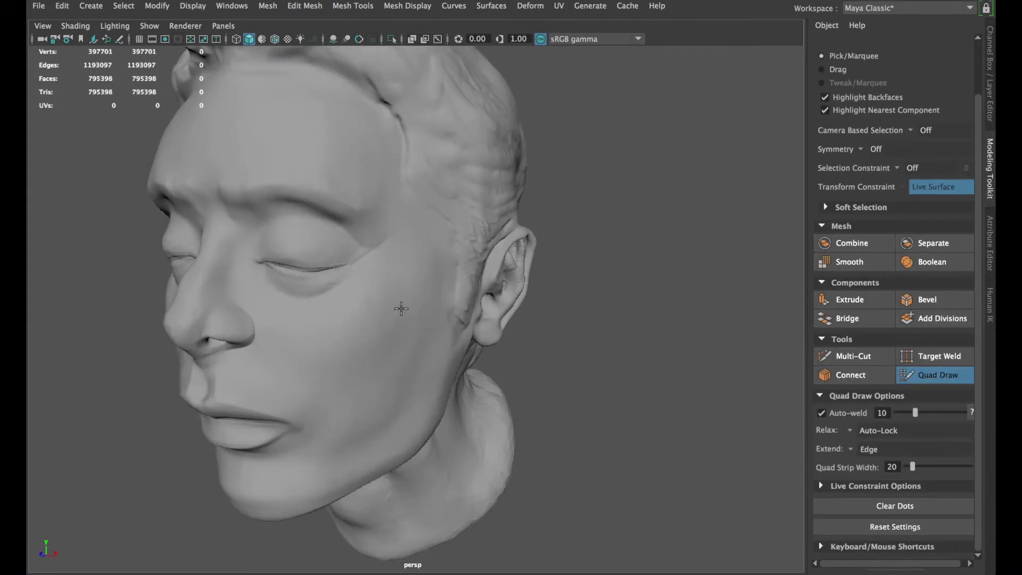
# Place four Quad Draw dots beside the nose below the eye and preview a quad.
pyautogui.click(249, 265)
pyautogui.click(237, 278)
pyautogui.click(250, 295)
pyautogui.click(266, 279)
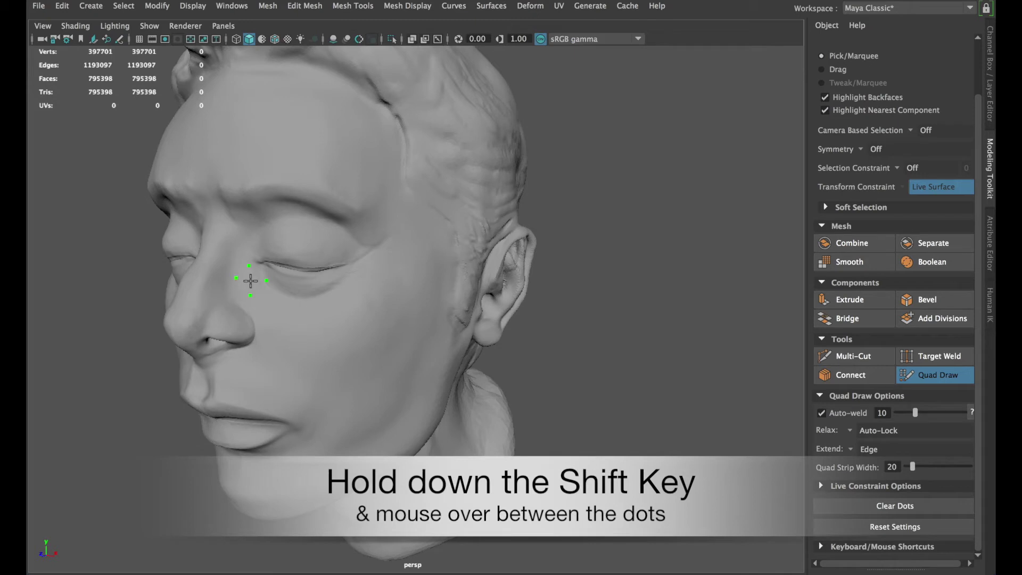
pyautogui.press('shift')
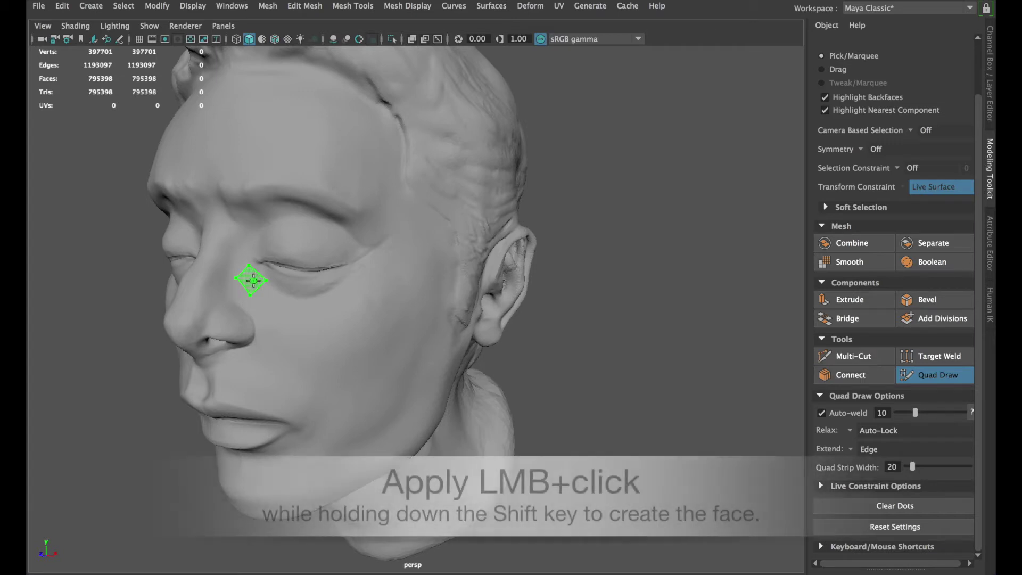
# Create the first quad, then place dots along the lower eyelid to the outer eye corner.
pyautogui.keyDown('shift'); pyautogui.click(262, 277); pyautogui.keyUp('shift')
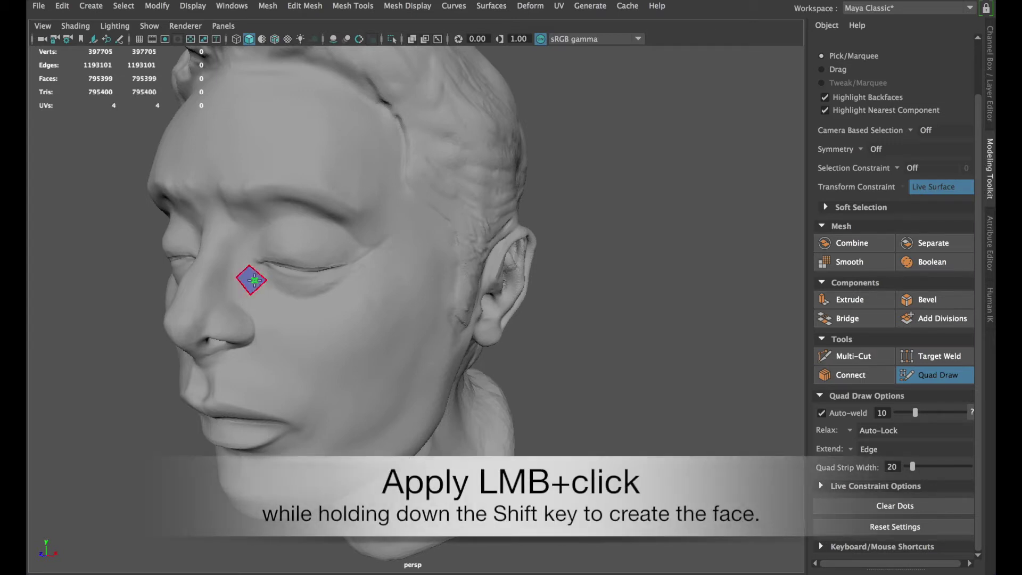
pyautogui.click(280, 291)
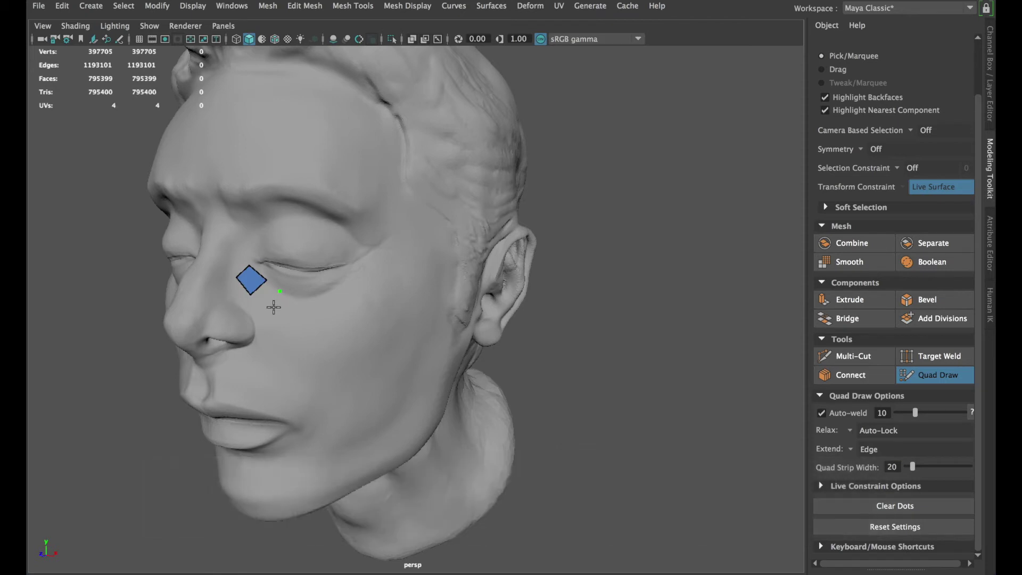
pyautogui.click(272, 308)
pyautogui.click(303, 315)
pyautogui.click(306, 295)
pyautogui.click(339, 311)
pyautogui.click(332, 290)
pyautogui.click(372, 298)
pyautogui.click(354, 276)
pyautogui.click(379, 252)
# Fill quads along the lower eyelid, joining the strip to the first face.
pyautogui.keyDown('shift'); pyautogui.click(379, 278); pyautogui.keyUp('shift')
pyautogui.keyDown('shift'); pyautogui.click(349, 292); pyautogui.keyUp('shift')
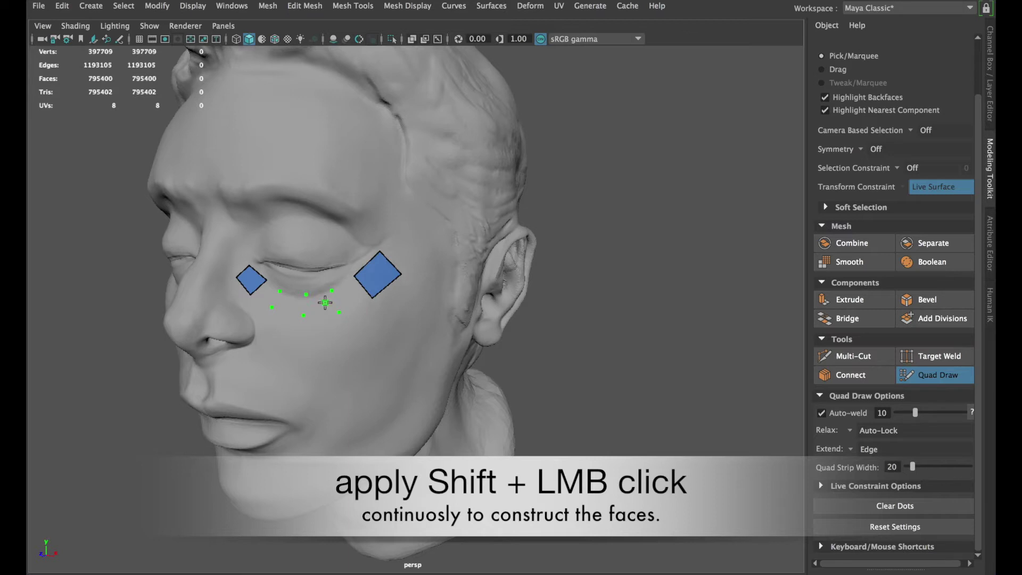
pyautogui.keyDown('shift'); pyautogui.click(320, 302); pyautogui.keyUp('shift')
pyautogui.keyDown('shift'); pyautogui.click(291, 303); pyautogui.keyUp('shift')
pyautogui.keyDown('shift'); pyautogui.click(260, 294); pyautogui.keyUp('shift')
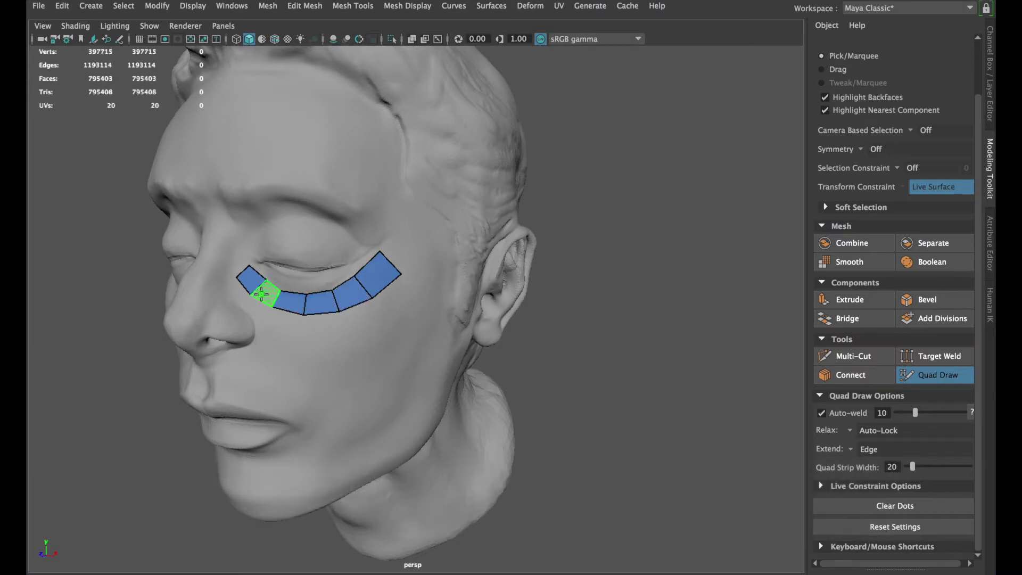
pyautogui.keyDown('shift'); pyautogui.click(264, 292); pyautogui.keyUp('shift')
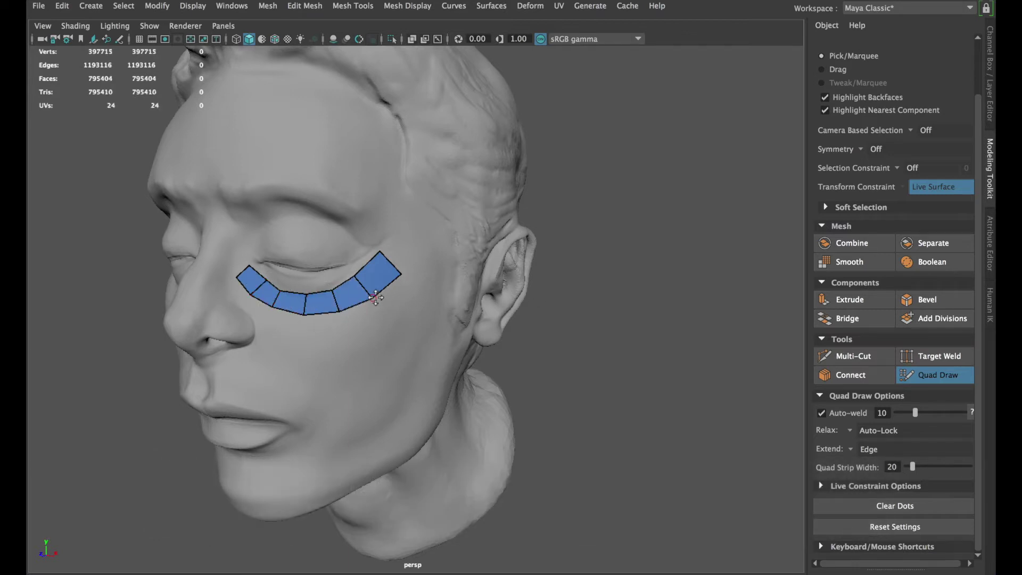
# Extend the strip up around the outer eye corner with new dots and quads.
pyautogui.click(394, 232)
pyautogui.click(406, 207)
pyautogui.click(436, 223)
pyautogui.click(384, 187)
pyautogui.click(350, 172)
pyautogui.click(369, 213)
pyautogui.keyDown('shift'); pyautogui.click(399, 249); pyautogui.keyUp('shift')
pyautogui.keyDown('shift'); pyautogui.click(416, 229); pyautogui.keyUp('shift')
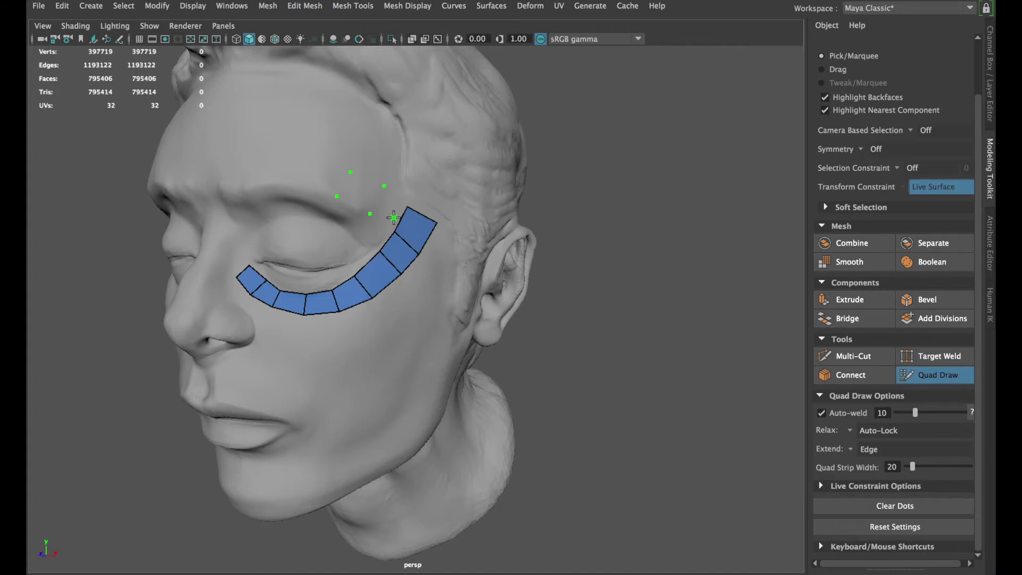
pyautogui.keyDown('shift'); pyautogui.click(390, 211); pyautogui.keyUp('shift')
pyautogui.keyDown('shift'); pyautogui.click(361, 191); pyautogui.keyUp('shift')
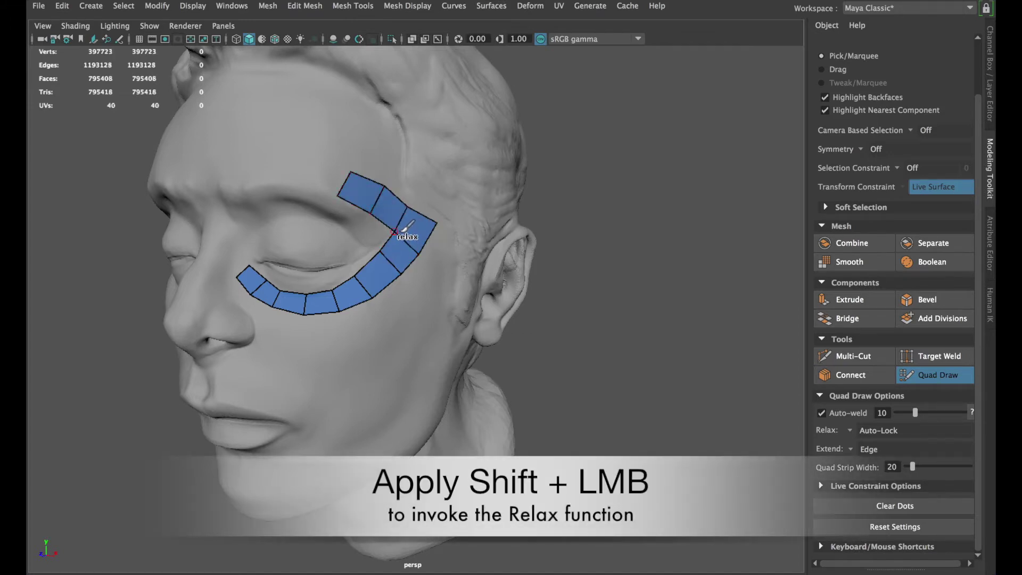
# Relax the upper end of the eye strip and preview a centred edge loop across it.
pyautogui.moveTo(401, 233)
pyautogui.keyDown('shift'); pyautogui.mouseDown()
pyautogui.moveTo(345, 195)
pyautogui.moveTo(385, 237)
pyautogui.moveTo(371, 262)
pyautogui.moveTo(330, 288)
pyautogui.moveTo(261, 277)
pyautogui.moveTo(268, 303)
pyautogui.moveTo(312, 307)
pyautogui.moveTo(360, 294)
pyautogui.moveTo(428, 218)
pyautogui.moveTo(388, 183)
pyautogui.mouseUp(); pyautogui.keyUp('shift')
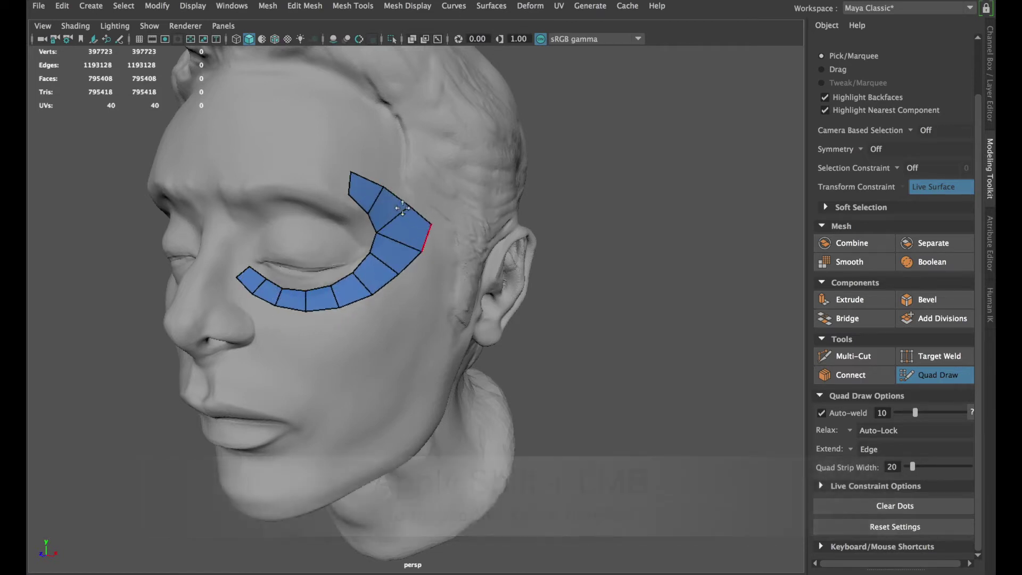
pyautogui.press('ctrl')
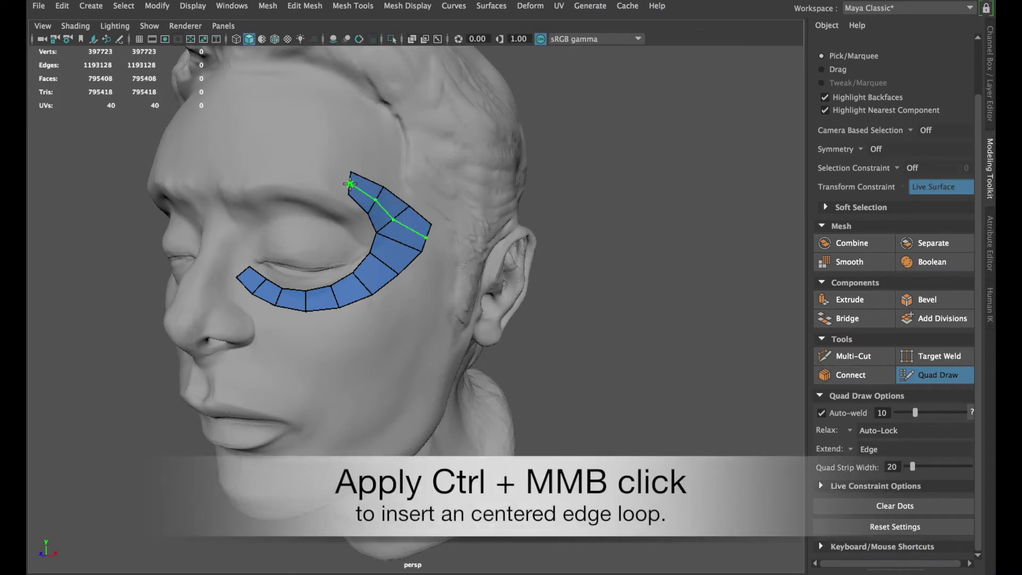
pyautogui.keyDown('ctrl'); pyautogui.middleClick(349, 184); pyautogui.keyUp('ctrl')
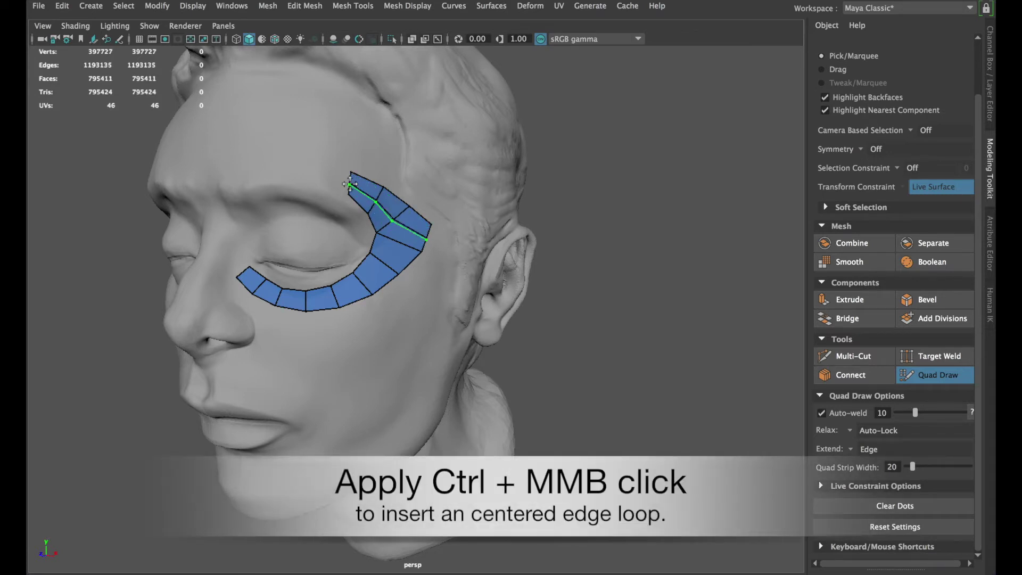
pyautogui.keyDown('ctrl'); pyautogui.middleClick(362, 290); pyautogui.keyUp('ctrl')
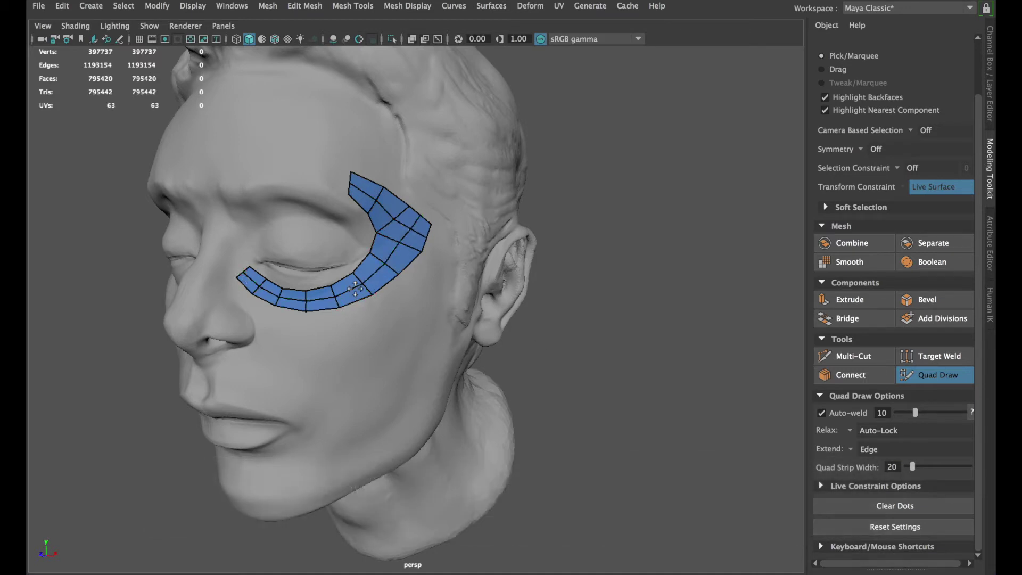
pyautogui.moveTo(343, 290)
pyautogui.keyDown('shift'); pyautogui.mouseDown()
pyautogui.moveTo(391, 236)
pyautogui.moveTo(370, 200)
pyautogui.moveTo(415, 233)
pyautogui.moveTo(315, 300)
pyautogui.mouseUp(); pyautogui.keyUp('shift')
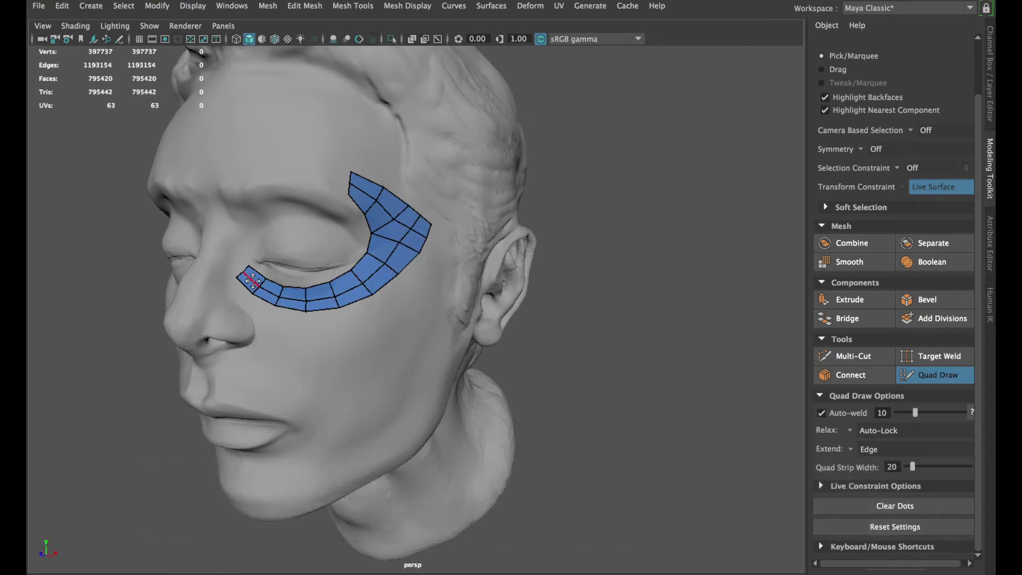
pyautogui.hotkey('ctrl', 'z')
pyautogui.hotkey('ctrl', 'z')
pyautogui.hotkey('ctrl', 'z')
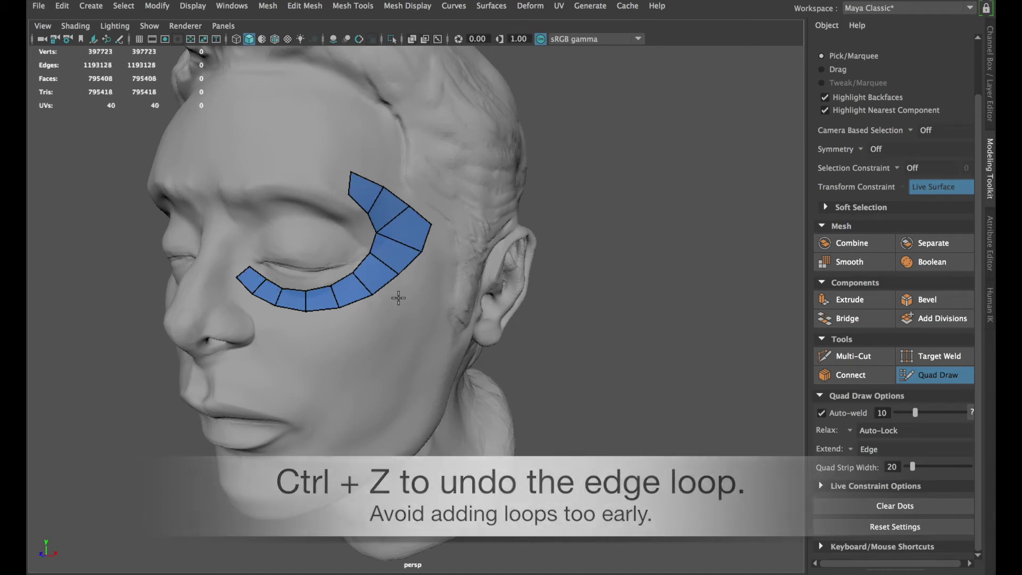
# Place guide dots up the nose bridge.
pyautogui.click(235, 256)
pyautogui.click(223, 271)
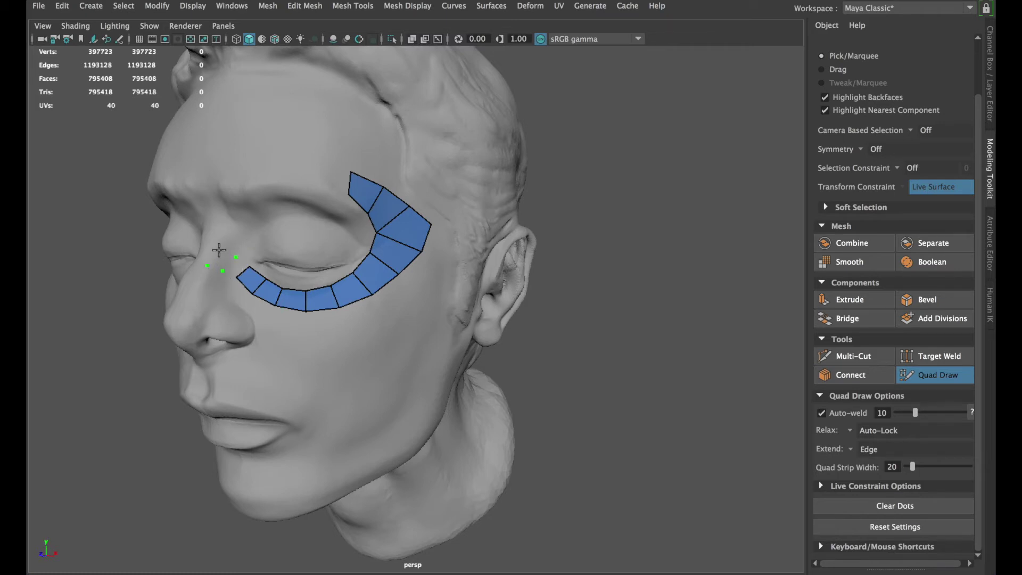
pyautogui.click(199, 248)
pyautogui.moveTo(226, 269)
pyautogui.keyDown('alt'); pyautogui.mouseDown()
pyautogui.moveTo(304, 289)
pyautogui.moveTo(323, 218)
pyautogui.mouseUp(); pyautogui.keyUp('alt')
# Place guide dots across the brow and forehead, repositioning one of them.
pyautogui.click(312, 207)
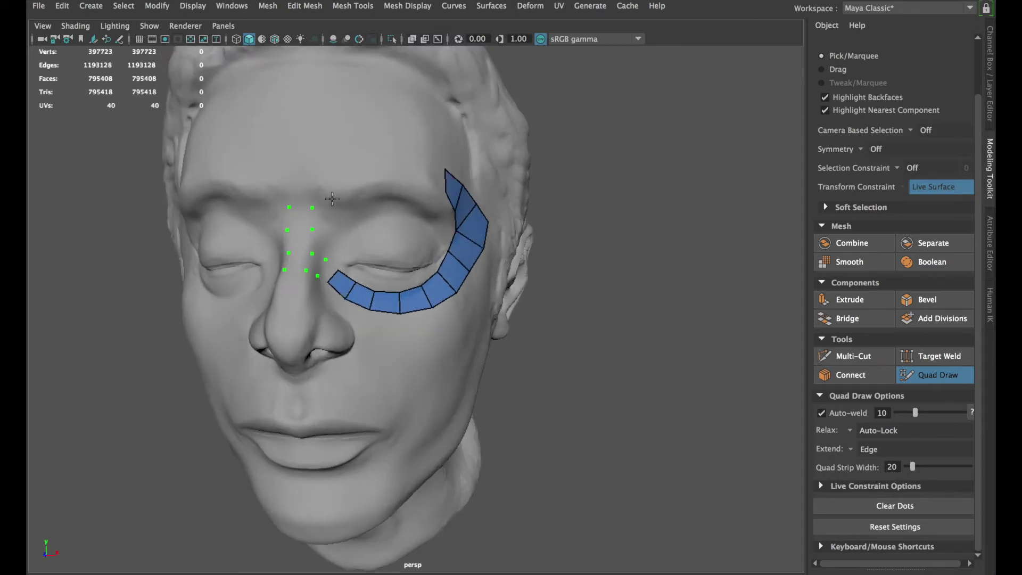
pyautogui.click(287, 177)
pyautogui.click(347, 178)
pyautogui.click(355, 152)
pyautogui.click(384, 171)
pyautogui.click(378, 154)
pyautogui.click(409, 172)
pyautogui.keyDown('alt'); pyautogui.moveTo(435, 182); pyautogui.dragTo(410, 182); pyautogui.keyUp('alt')
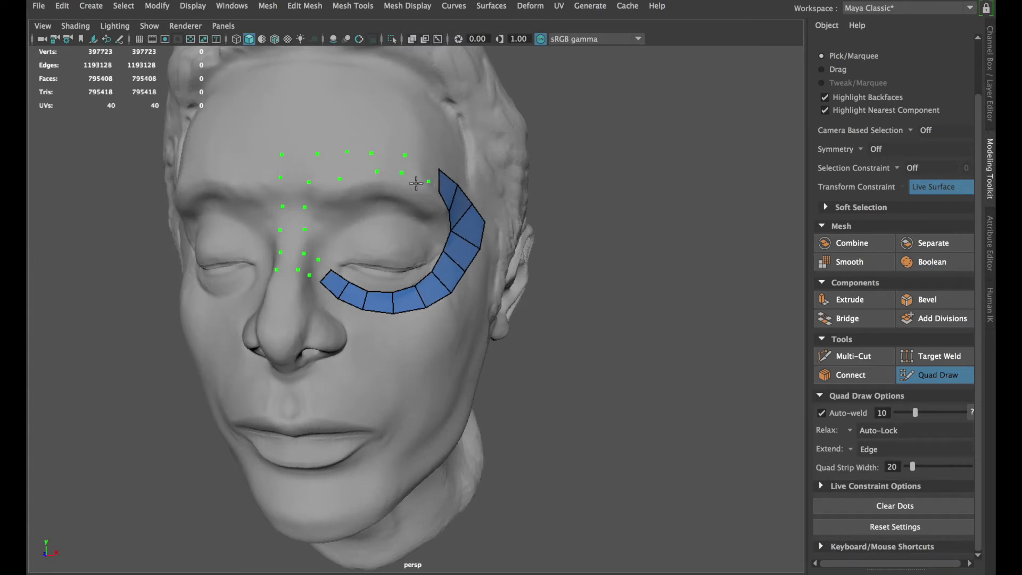
pyautogui.moveTo(340, 179); pyautogui.dragTo(348, 175)
# Fill quads from the eye strip up the nose bridge to the forehead dots.
pyautogui.keyDown('shift'); pyautogui.click(318, 270); pyautogui.keyUp('shift')
pyautogui.keyDown('shift'); pyautogui.click(307, 264); pyautogui.keyUp('shift')
pyautogui.keyDown('shift'); pyautogui.click(288, 261); pyautogui.keyUp('shift')
pyautogui.keyDown('shift'); pyautogui.click(290, 243); pyautogui.keyUp('shift')
pyautogui.keyDown('shift'); pyautogui.click(291, 217); pyautogui.keyUp('shift')
pyautogui.keyDown('shift'); pyautogui.click(294, 194); pyautogui.keyUp('shift')
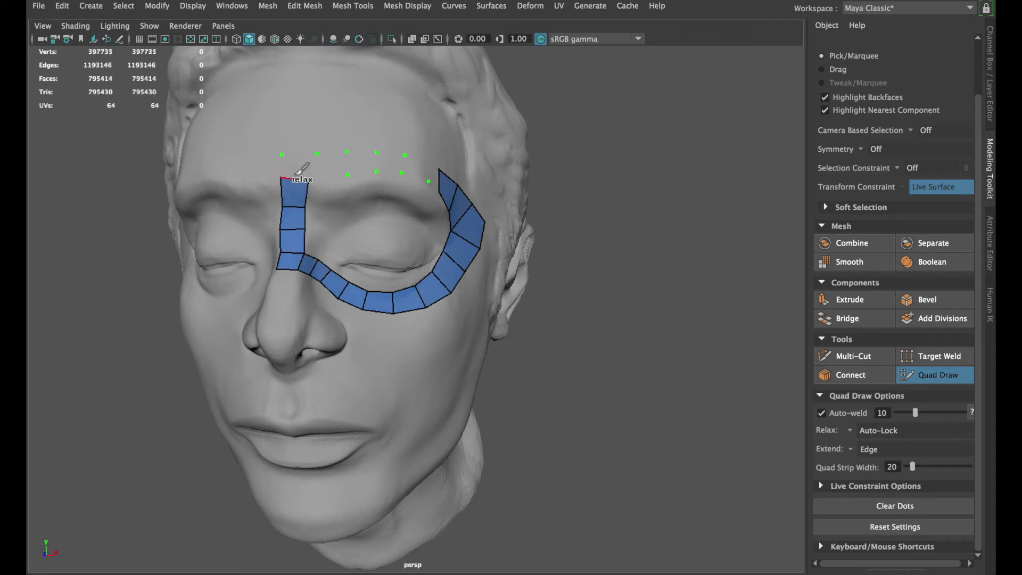
pyautogui.keyDown('shift'); pyautogui.click(298, 167); pyautogui.keyUp('shift')
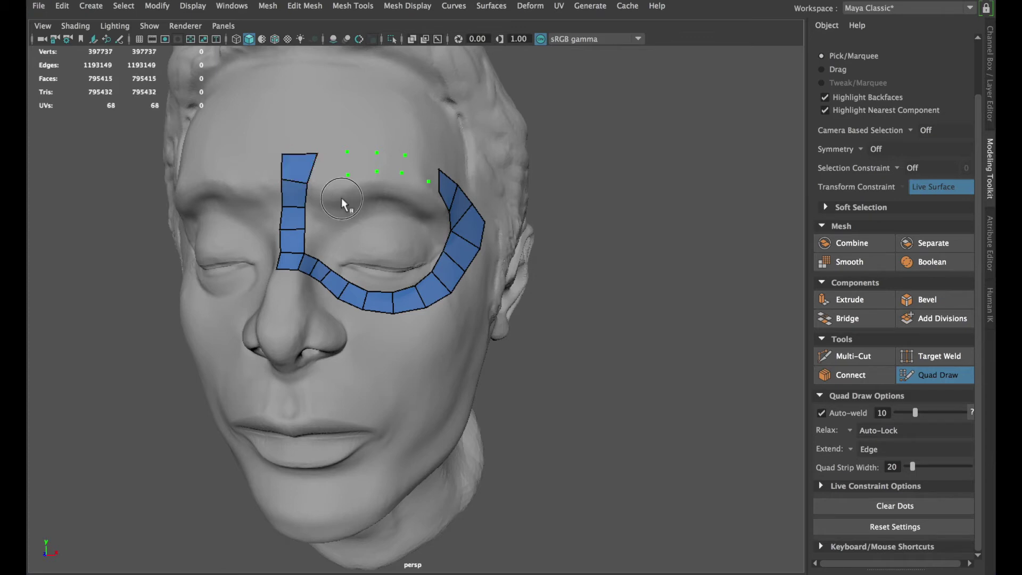
# Insert a lengthwise edge loop down the nose strip.
pyautogui.keyDown('alt'); pyautogui.moveTo(342, 201); pyautogui.dragTo(351, 205); pyautogui.keyUp('alt')
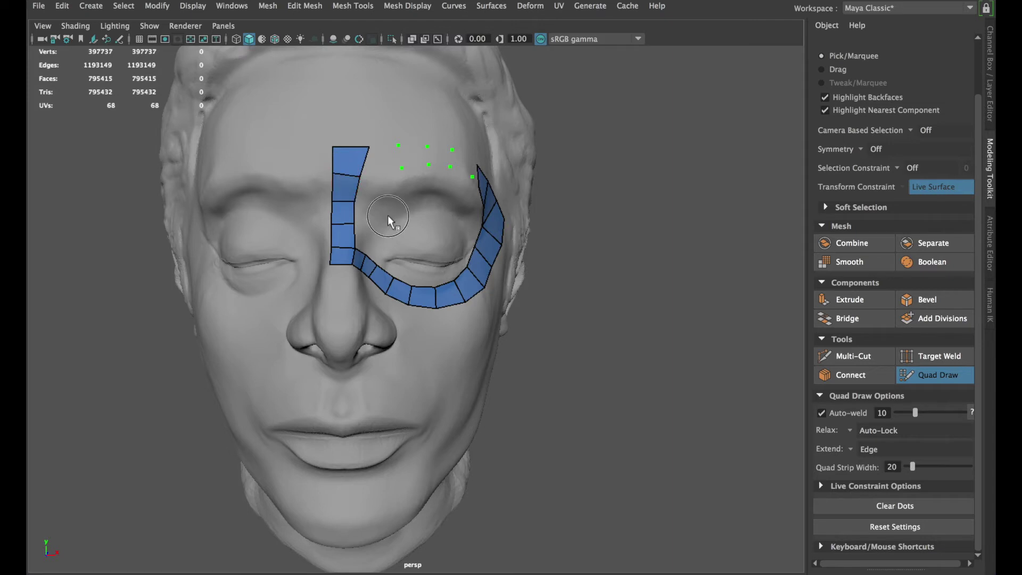
pyautogui.keyDown('alt'); pyautogui.moveTo(392, 221); pyautogui.dragTo(380, 222); pyautogui.keyUp('alt')
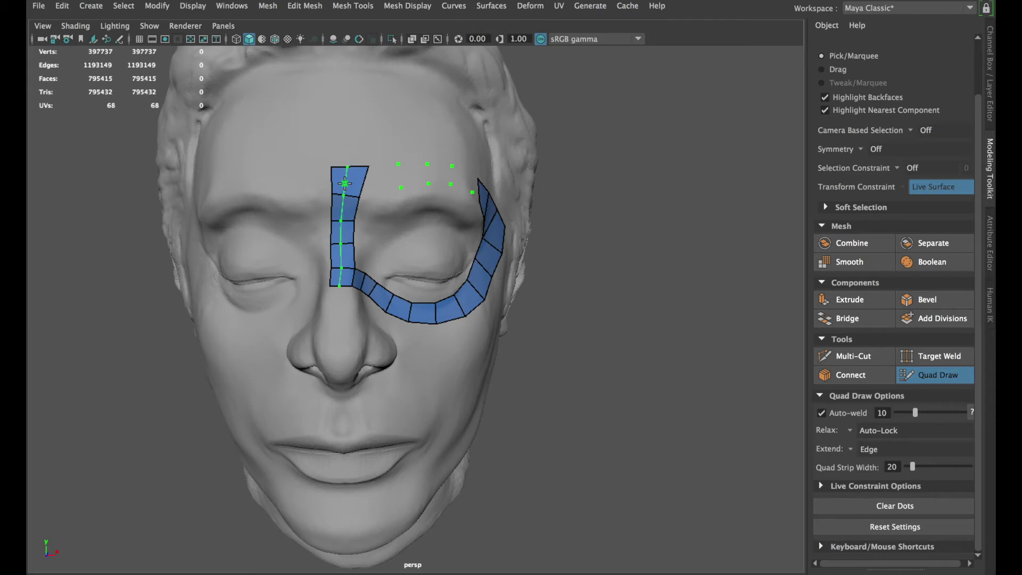
pyautogui.keyDown('ctrl'); pyautogui.click(345, 183); pyautogui.keyUp('ctrl')
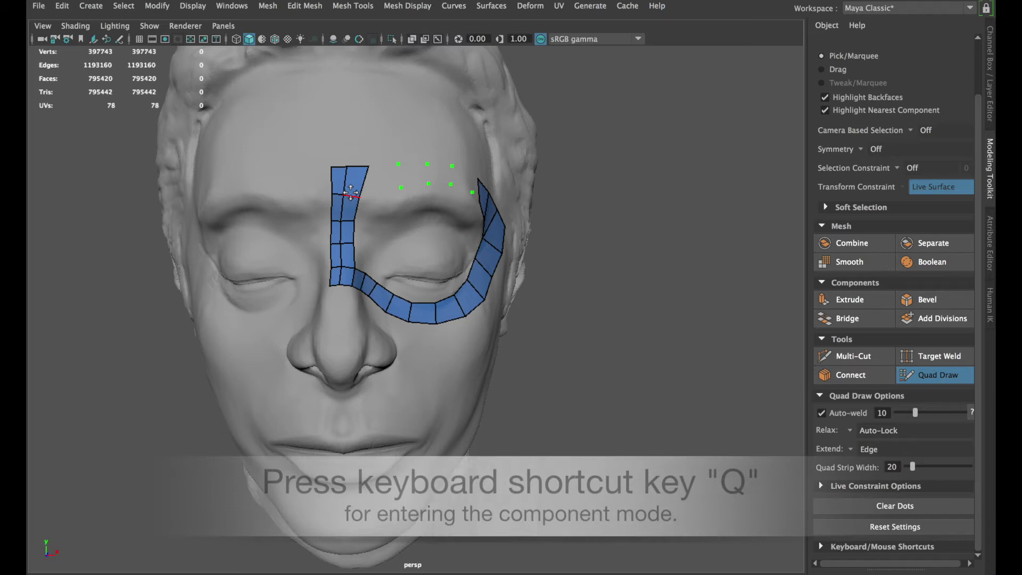
# Exit Quad Draw, switch to Object mode, and isolate the retopology mesh with View Selected.
pyautogui.press('q')
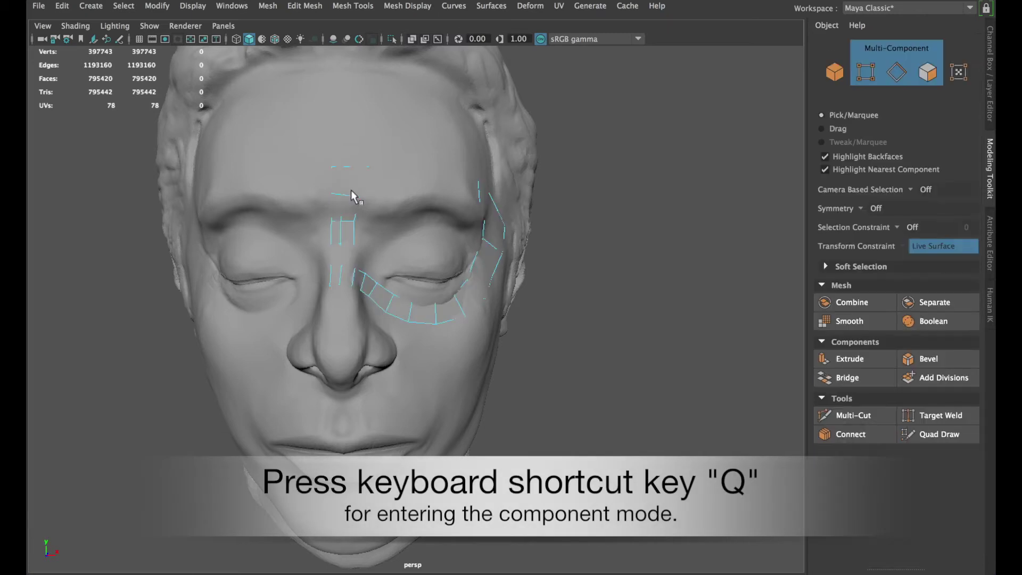
pyautogui.moveTo(350, 190); pyautogui.dragTo(392, 145, button='right')
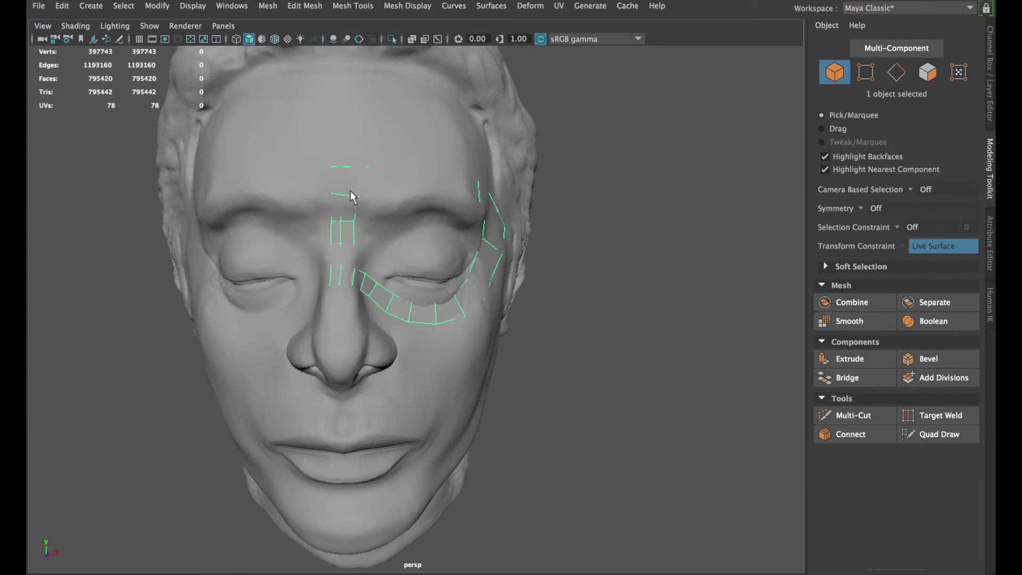
pyautogui.click(154, 26)
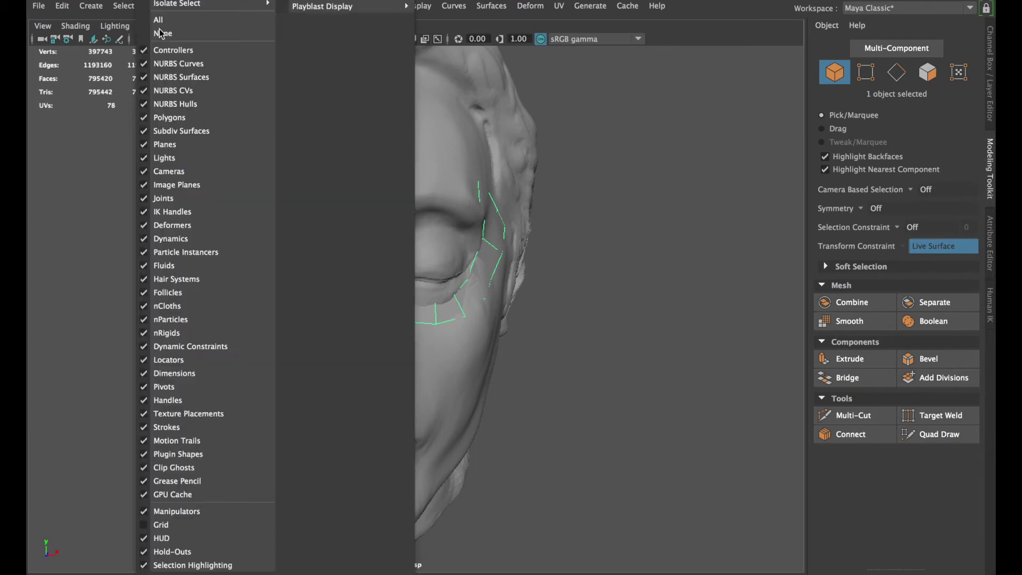
pyautogui.moveTo(207, 9)
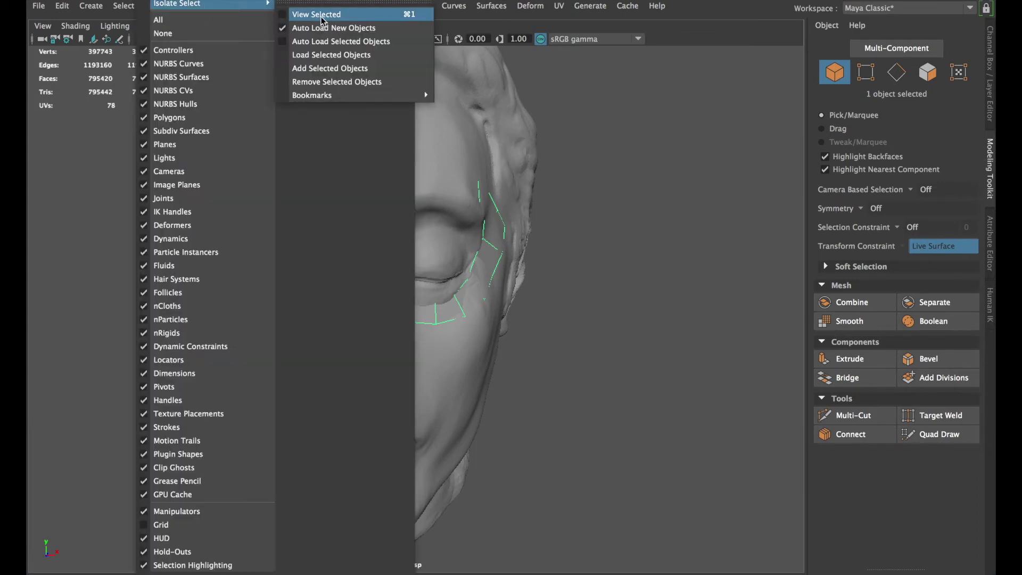
pyautogui.click(301, 14)
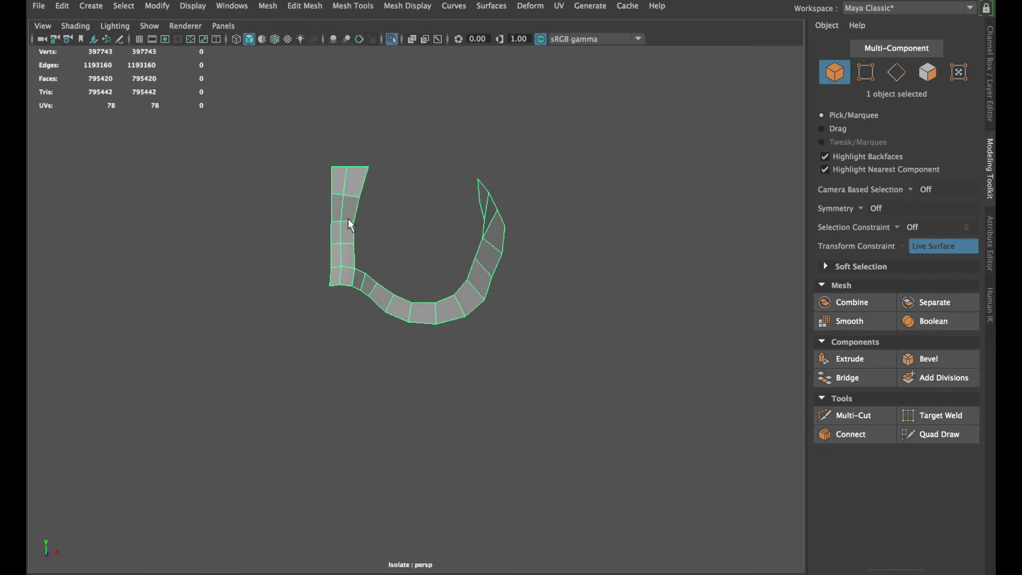
# Select the nose-strip edge loop, then delete the narrow left column of faces.
pyautogui.moveTo(343, 175); pyautogui.dragTo(343, 139, button='right')
pyautogui.doubleClick(346, 177)
pyautogui.press('r')
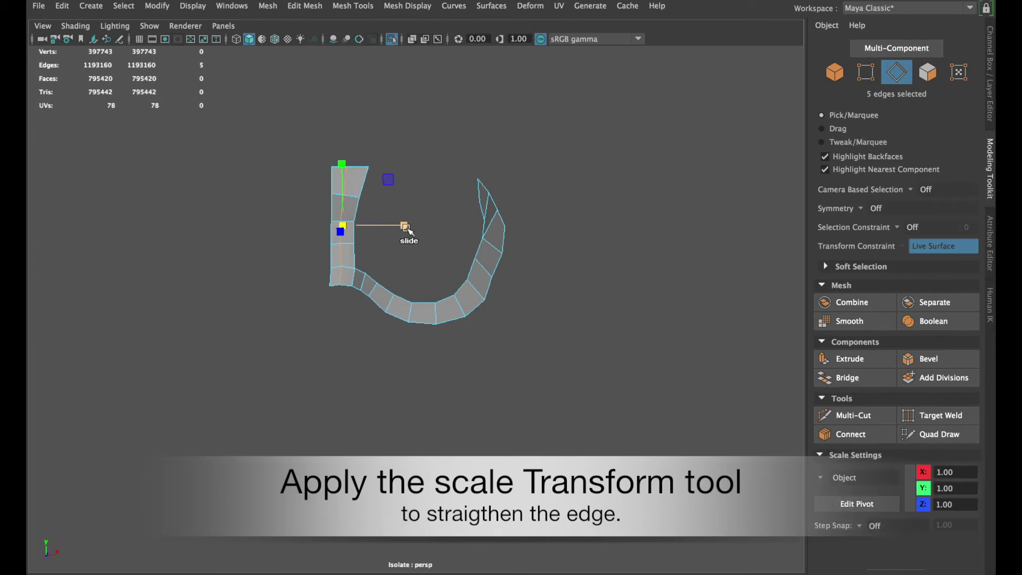
pyautogui.press('w')
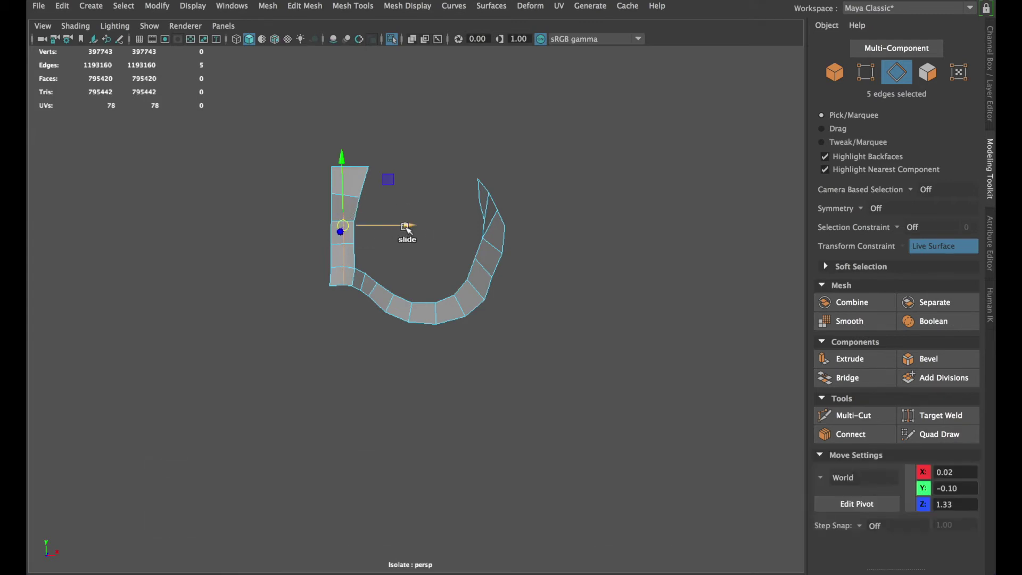
pyautogui.click(381, 221)
pyautogui.moveTo(338, 174); pyautogui.dragTo(337, 189, button='right')
pyautogui.moveTo(337, 189); pyautogui.dragTo(339, 273)
pyautogui.press('Delete')
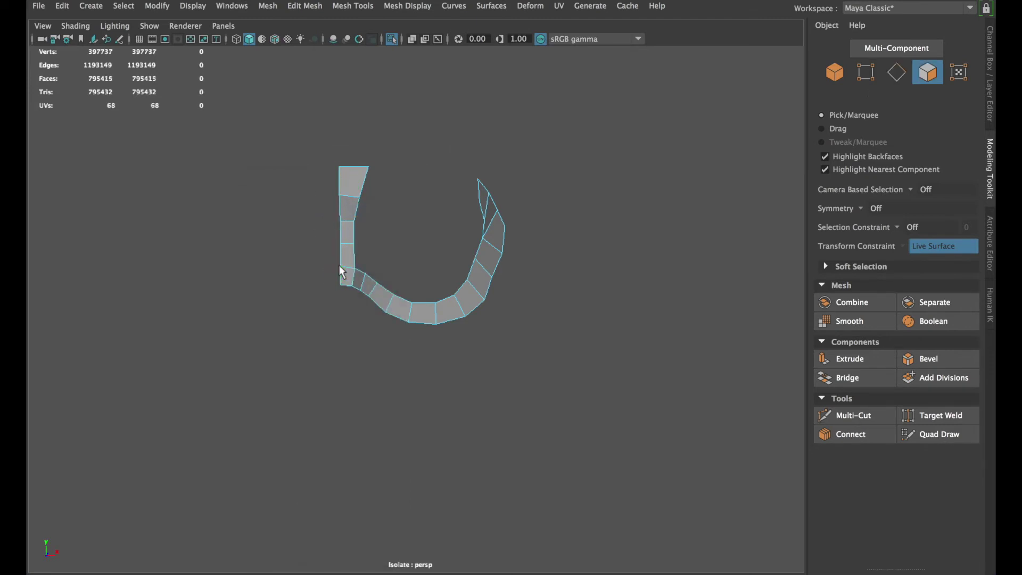
# Return to Object mode and turn off Isolate Select to show the full head.
pyautogui.moveTo(365, 181); pyautogui.dragTo(420, 153, button='right')
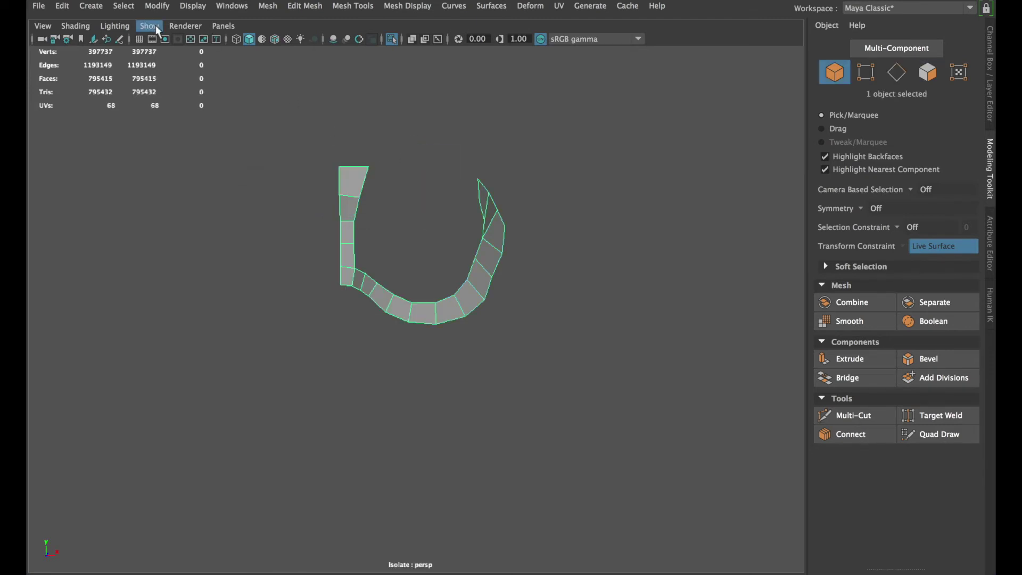
pyautogui.click(152, 25)
pyautogui.moveTo(232, 10)
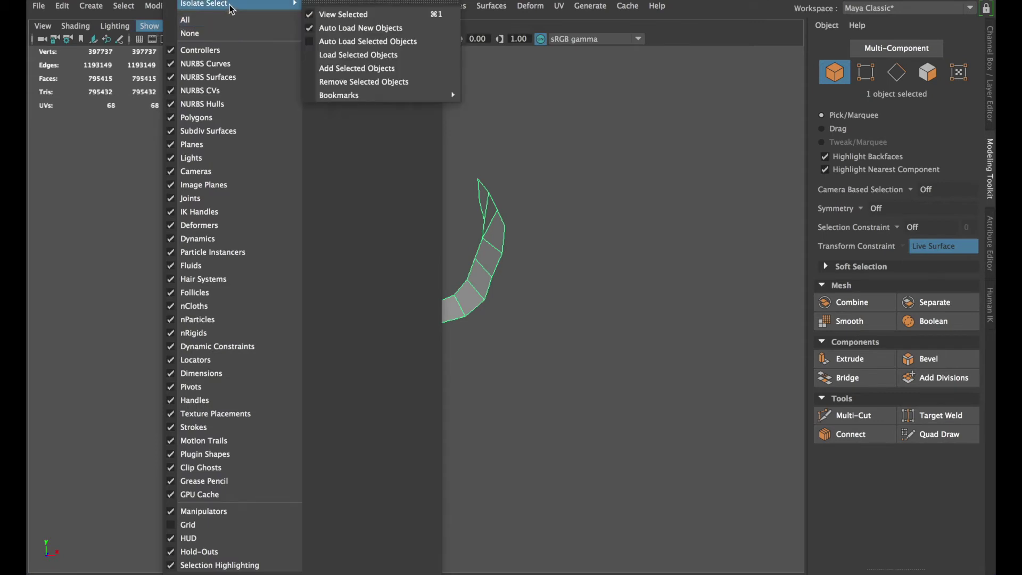
pyautogui.click(337, 15)
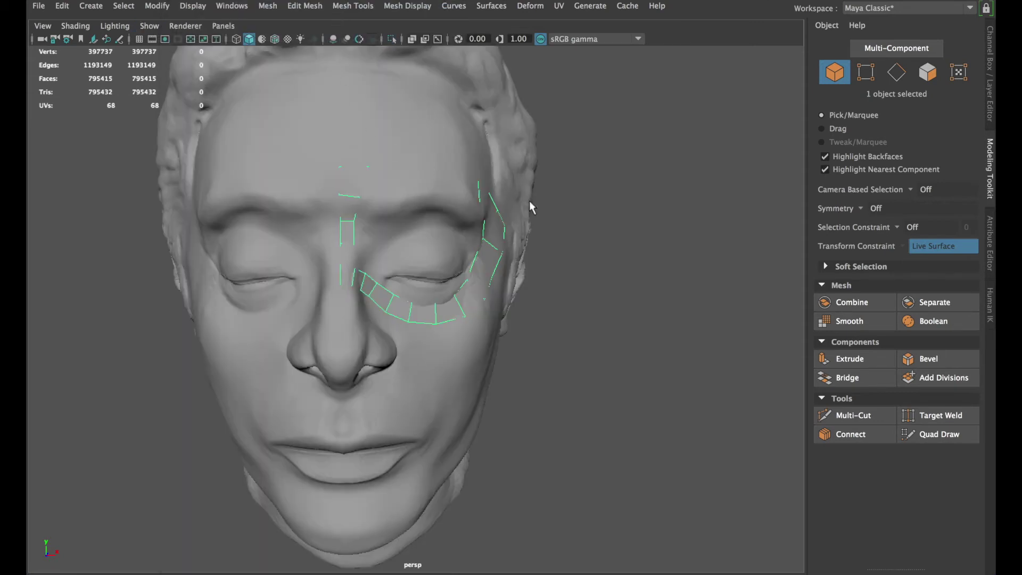
# Draw a strip of quads along the brow, bridge it to the eye strip and weld the vertex.
pyautogui.click(933, 436)
pyautogui.keyDown('shift'); pyautogui.click(383, 179); pyautogui.keyUp('shift')
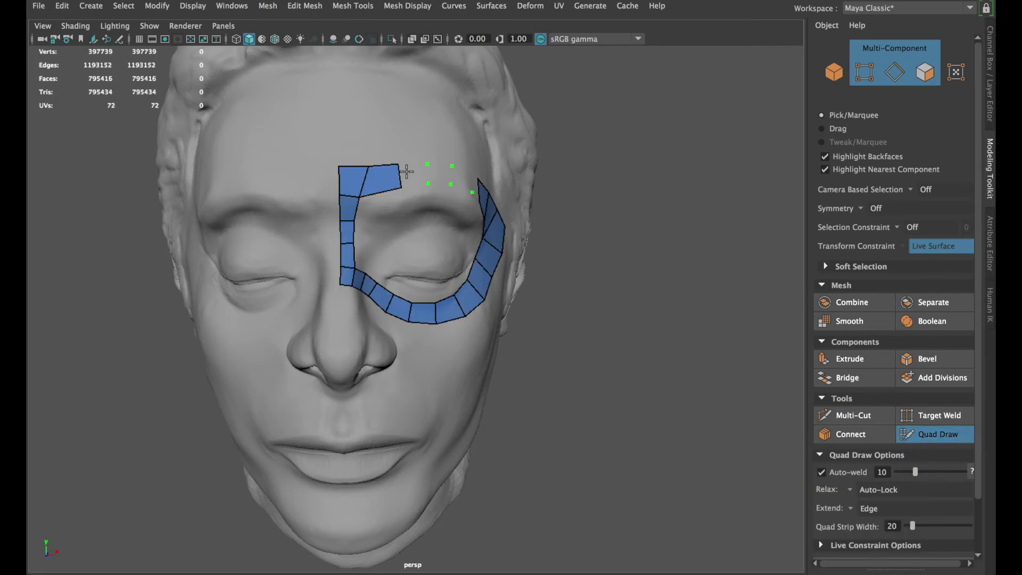
pyautogui.keyDown('shift'); pyautogui.click(413, 175); pyautogui.keyUp('shift')
pyautogui.keyDown('shift'); pyautogui.click(440, 174); pyautogui.keyUp('shift')
pyautogui.keyDown('shift'); pyautogui.click(469, 183); pyautogui.keyUp('shift')
pyautogui.moveTo(475, 196)
pyautogui.keyDown('ctrl'); pyautogui.mouseDown()
pyautogui.moveTo(487, 193)
pyautogui.moveTo(360, 190)
pyautogui.moveTo(368, 183)
pyautogui.mouseUp(); pyautogui.keyUp('ctrl')
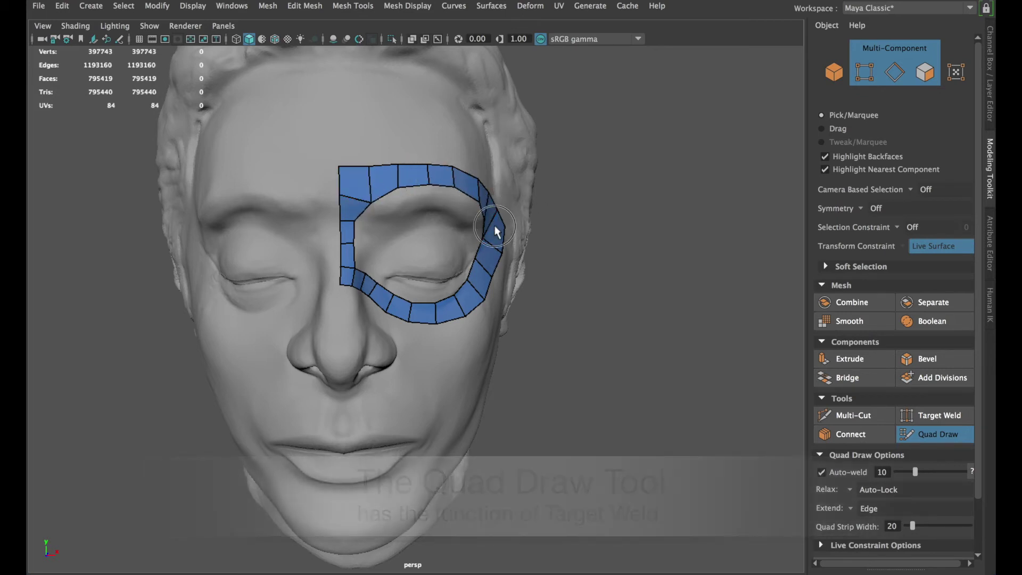
pyautogui.keyDown('alt'); pyautogui.moveTo(486, 216); pyautogui.dragTo(435, 201); pyautogui.keyUp('alt')
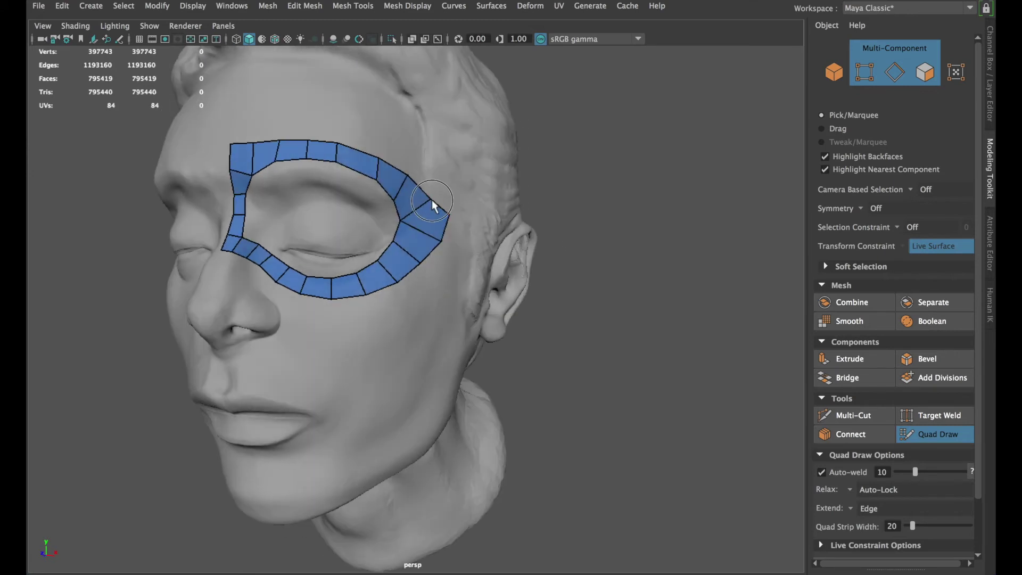
pyautogui.scroll(-5, 434, 235)
pyautogui.scroll(2, 434, 260)
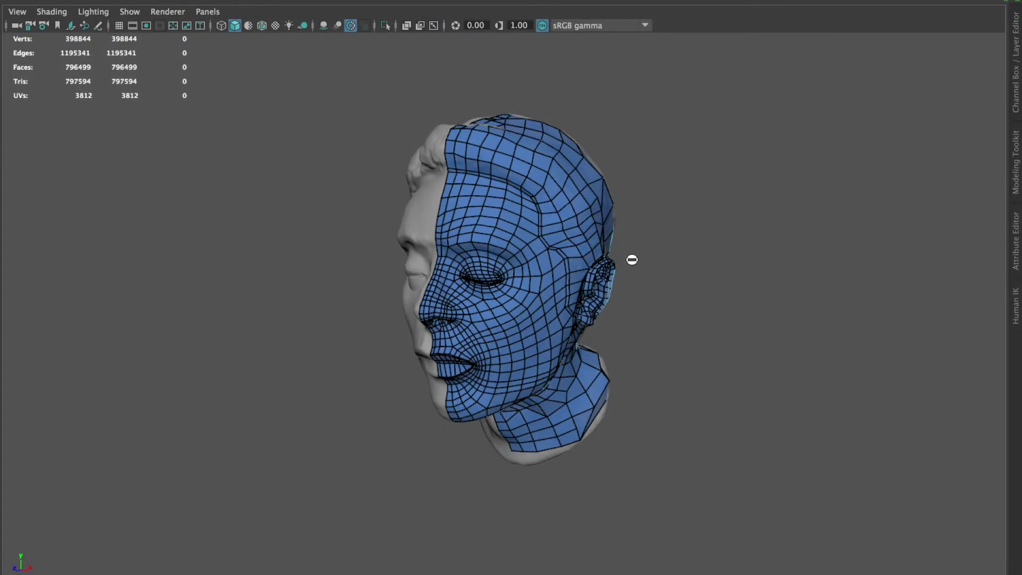
# Exit Quad Draw, return to Object Mode, hide the retopology mesh and leave expert mode.
pyautogui.press('q')
pyautogui.moveTo(601, 248); pyautogui.dragTo(642, 154, button='right')
pyautogui.hotkey('ctrl', 'h')
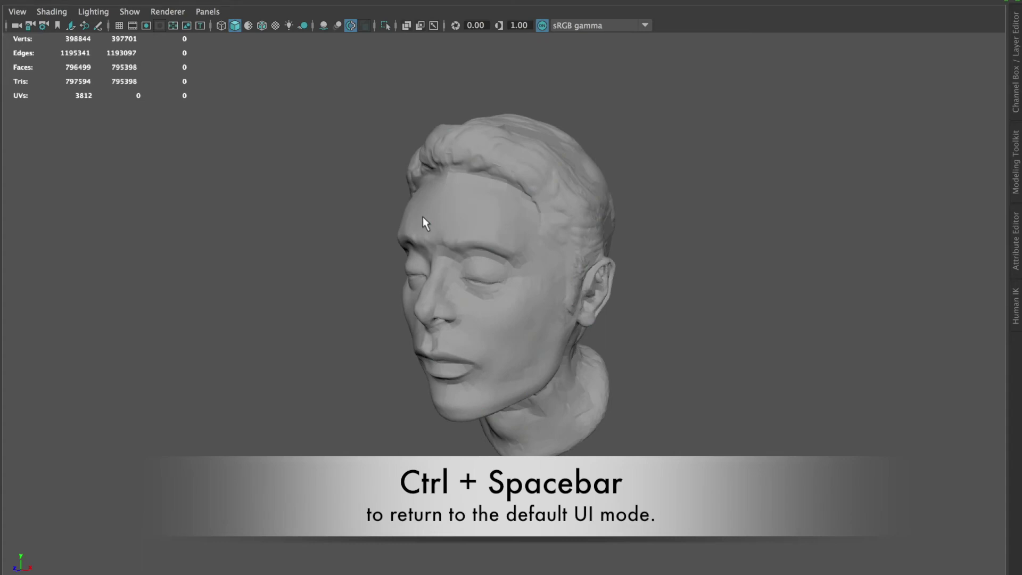
pyautogui.hotkey('ctrl', 'space')
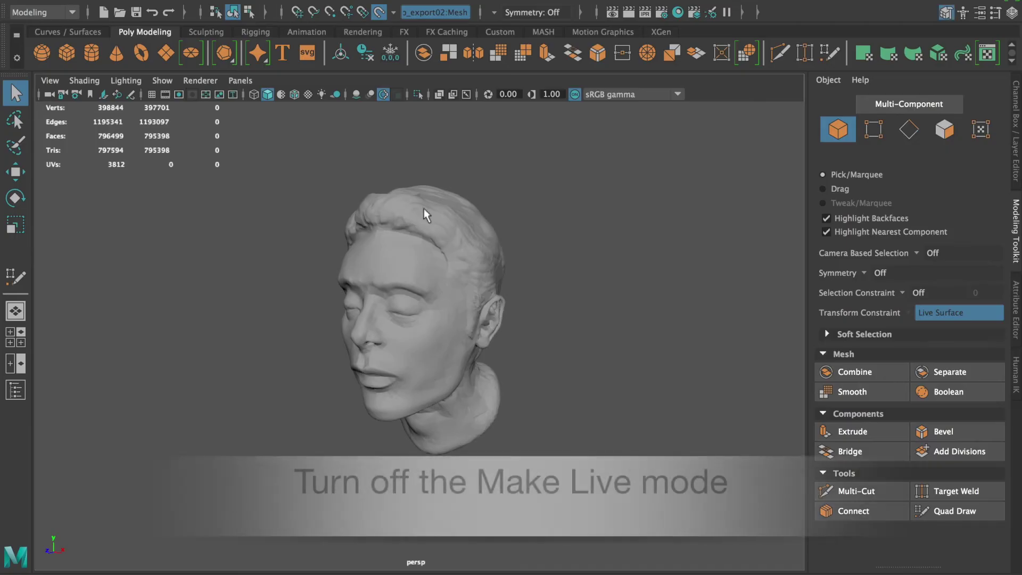
# Turn off Make Live and hide the selected high-resolution scan mesh.
pyautogui.click(384, 17)
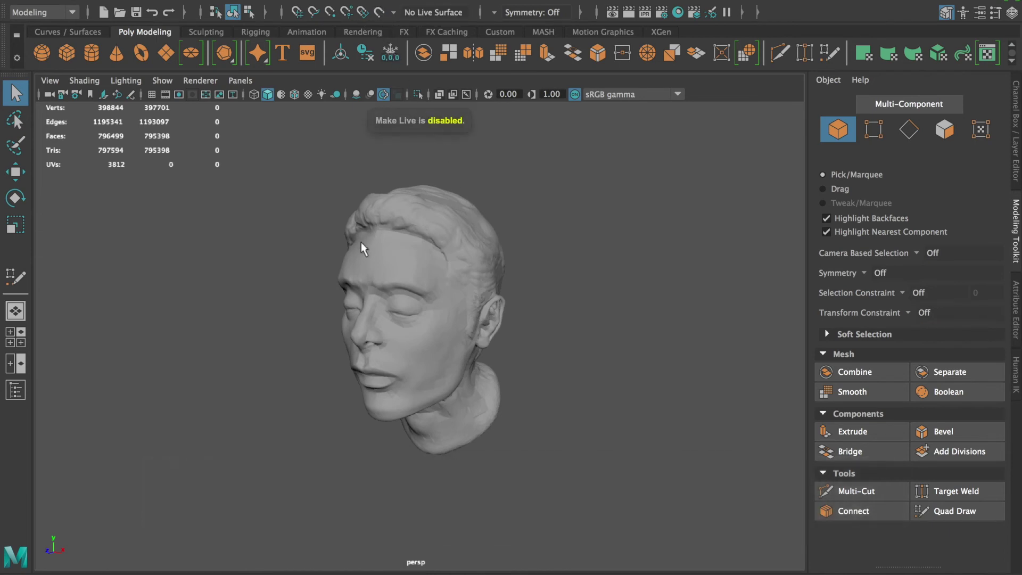
pyautogui.click(362, 244)
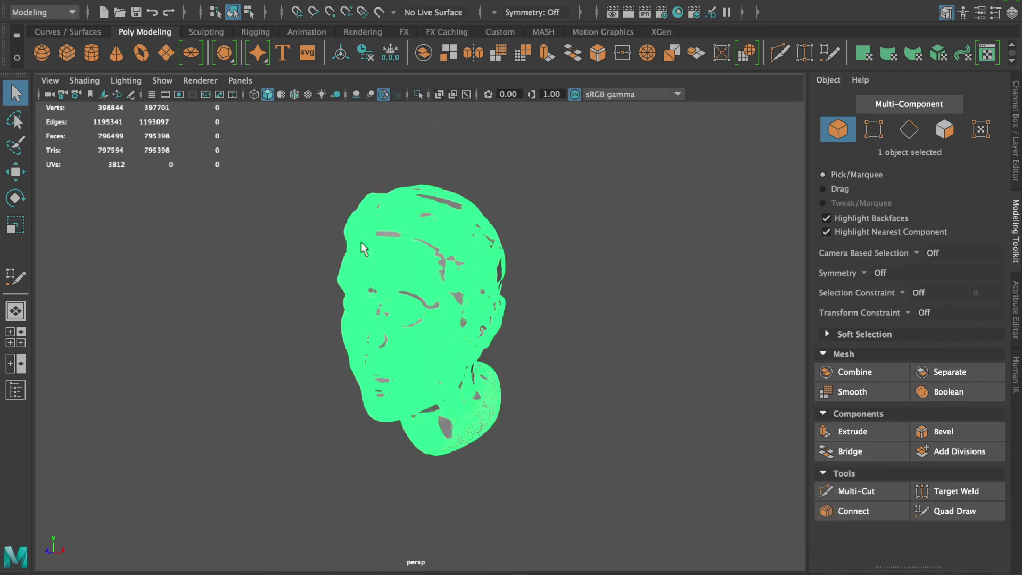
pyautogui.click(176, 2)
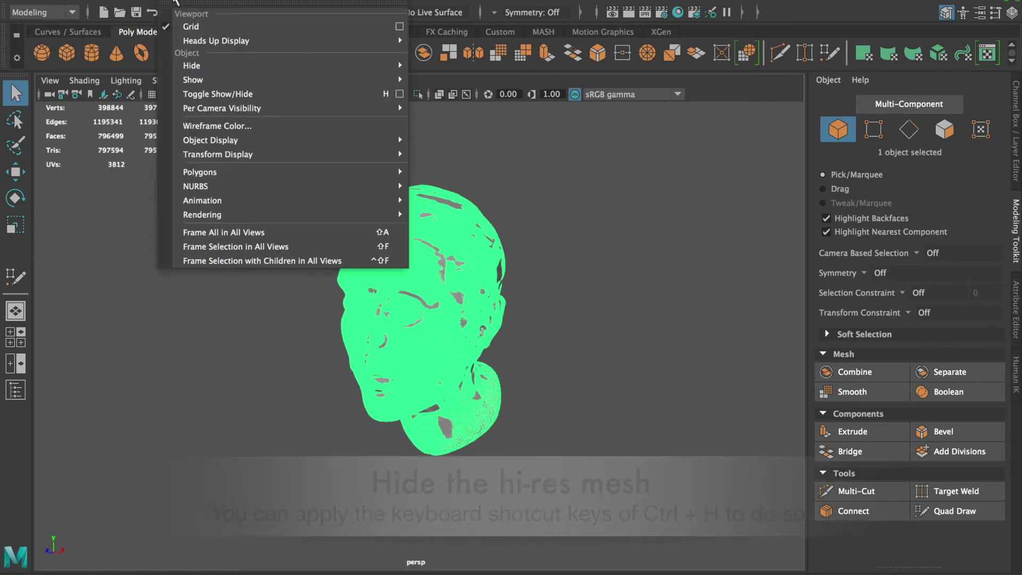
pyautogui.moveTo(200, 67)
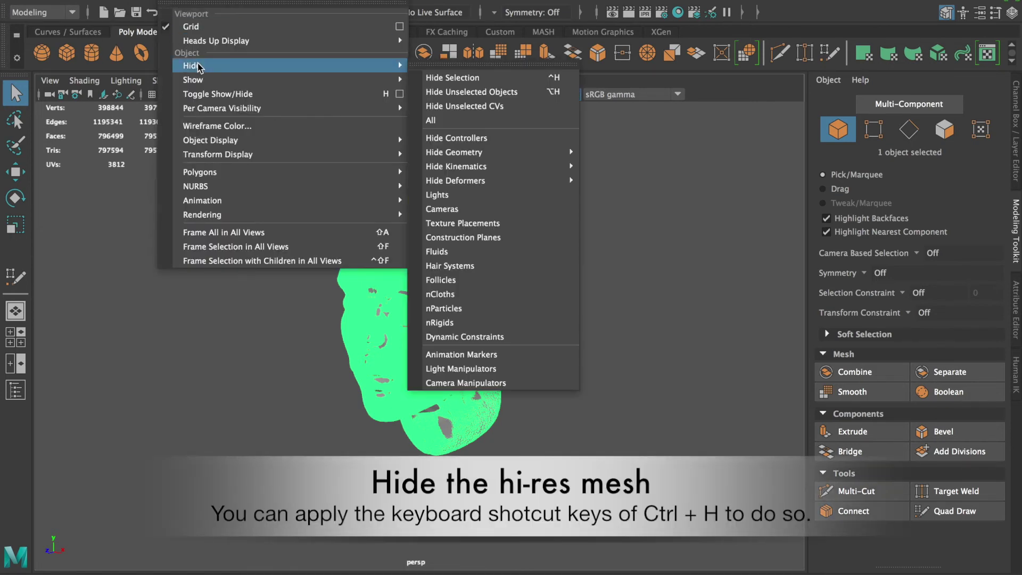
pyautogui.click(448, 79)
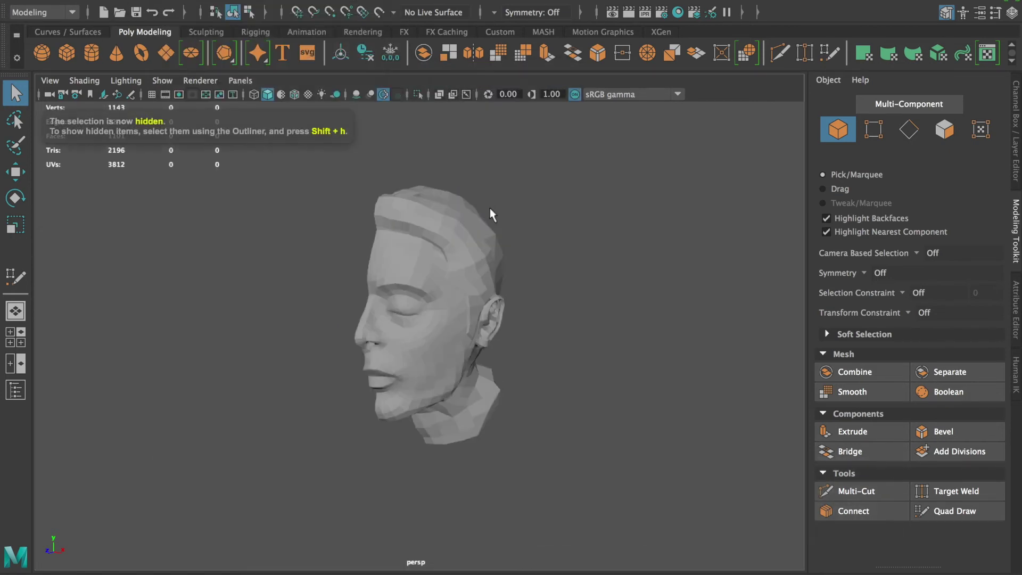
# Select the low-poly half head and delete its construction history.
pyautogui.click(446, 282)
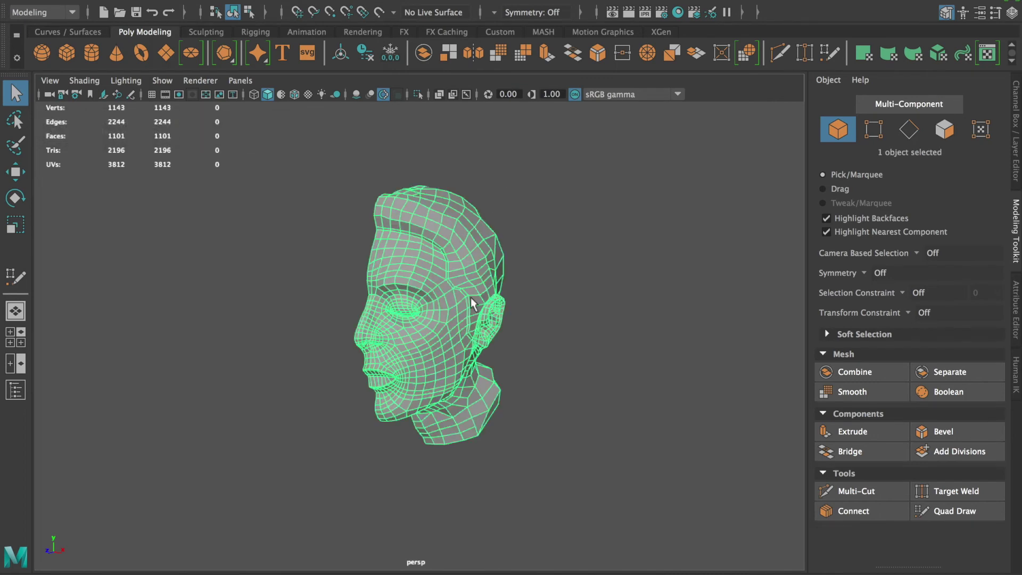
pyautogui.press('w')
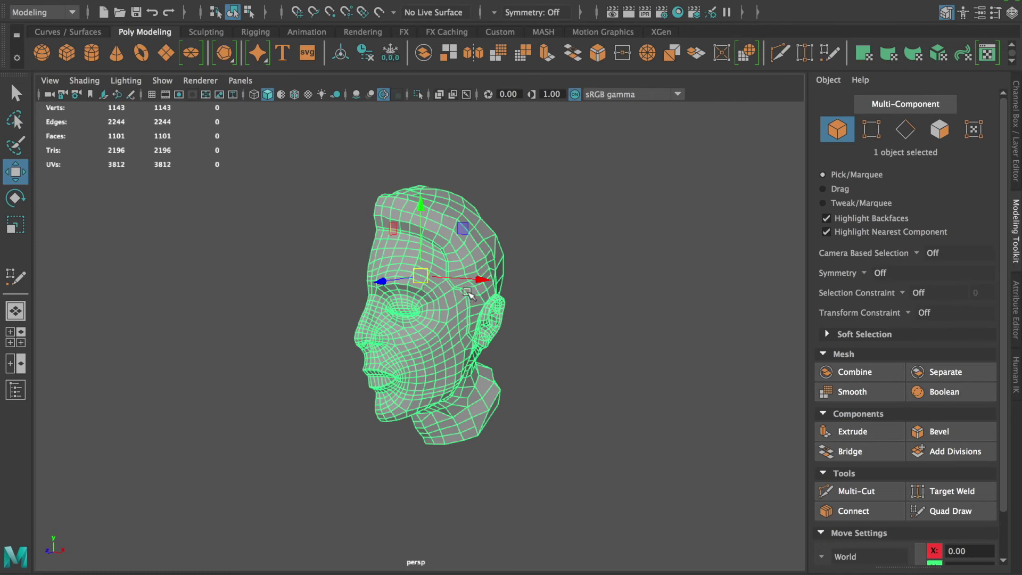
pyautogui.click(1015, 158)
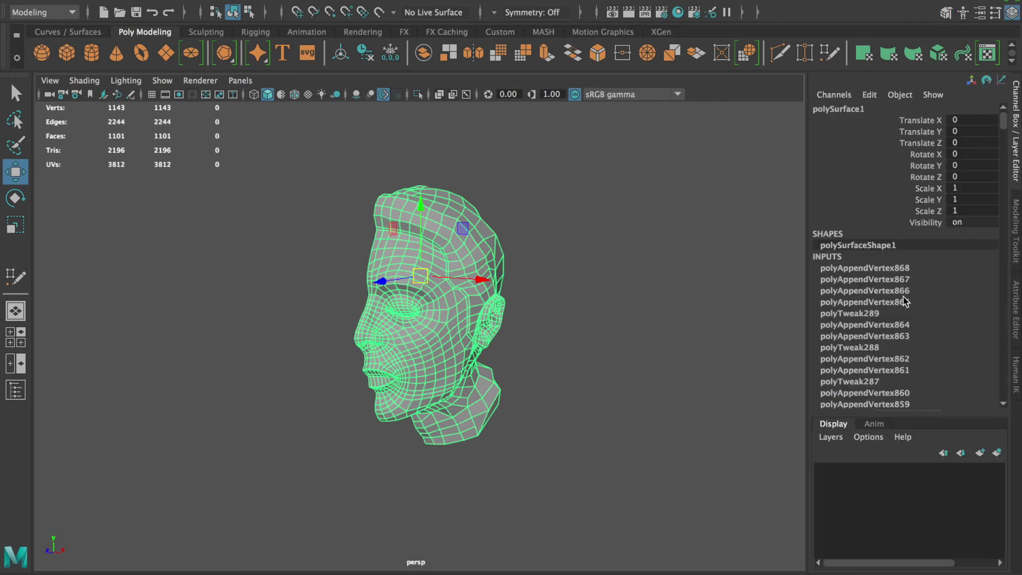
pyautogui.scroll(-8, 905, 301)
pyautogui.scroll(8, 904, 301)
pyautogui.click(58, 0)
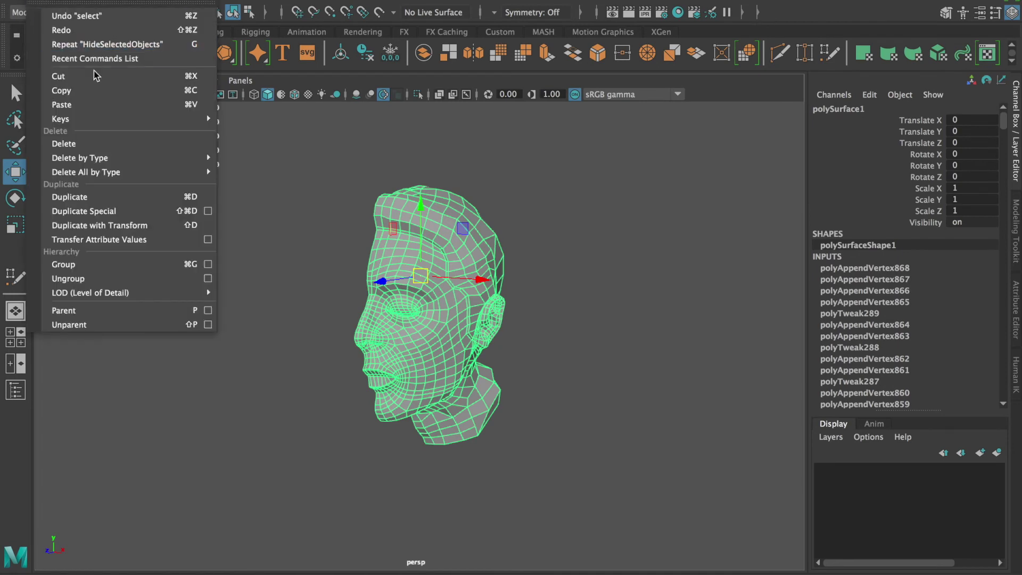
pyautogui.moveTo(80, 158)
pyautogui.click(245, 167)
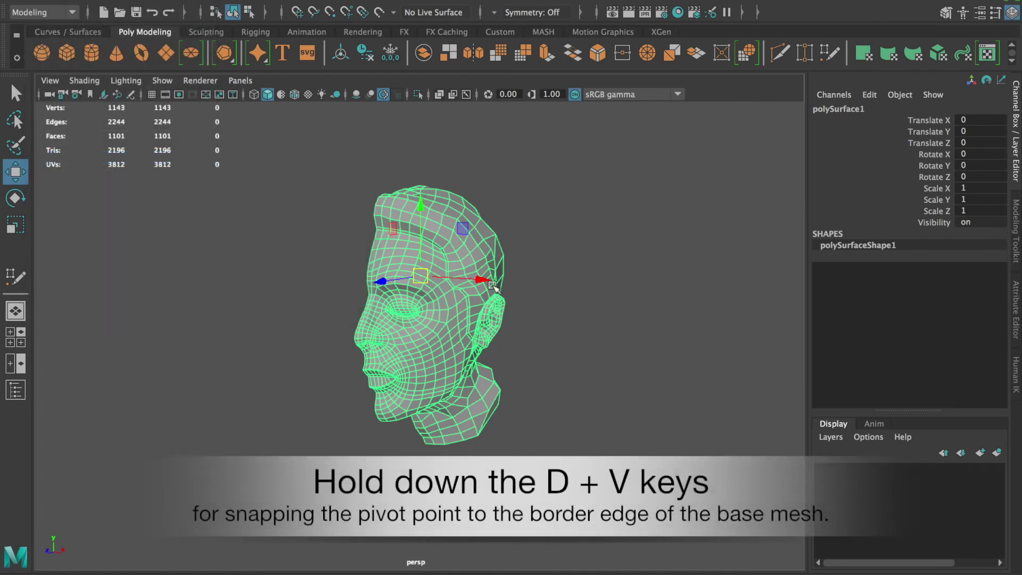
# Snap the half head's pivot onto the centre-line border edge and duplicate it.
pyautogui.press('d')
pyautogui.press('v')
pyautogui.moveTo(423, 277); pyautogui.dragTo(368, 264)
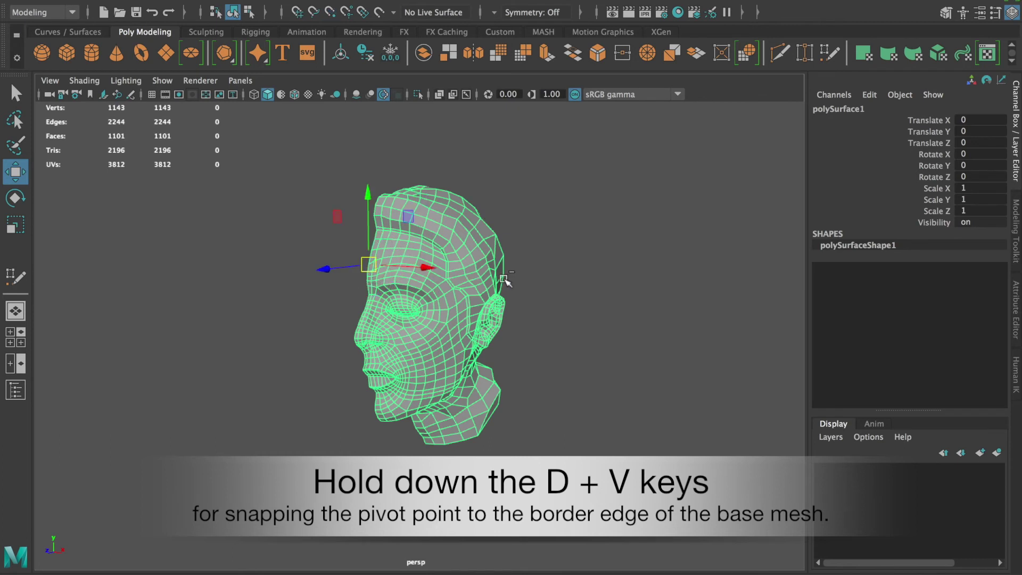
pyautogui.hotkey('ctrl', 'd')
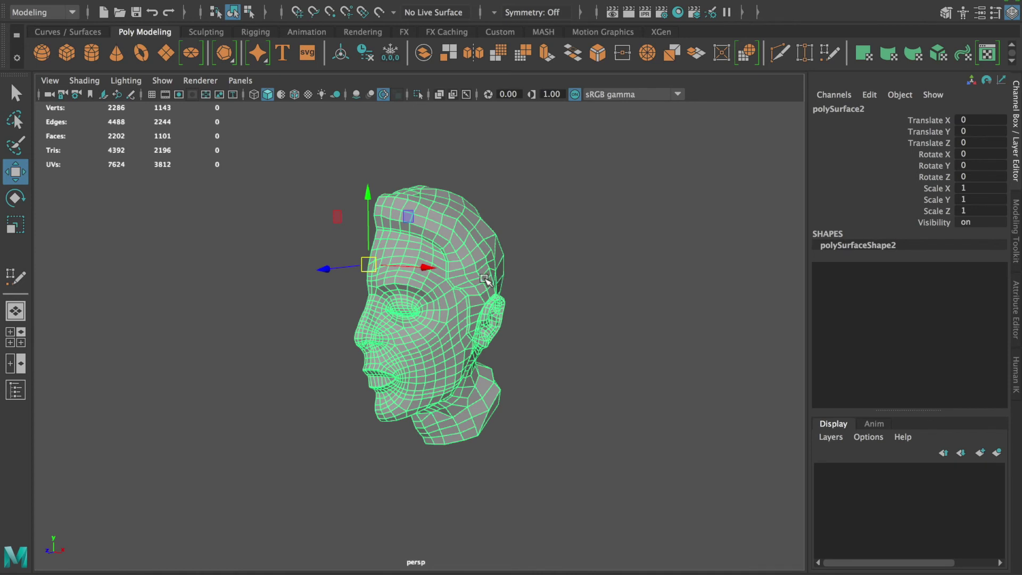
# Redo the duplicate via Edit > Duplicate and mirror it with Scale X -1.
pyautogui.hotkey('ctrl', 'z')
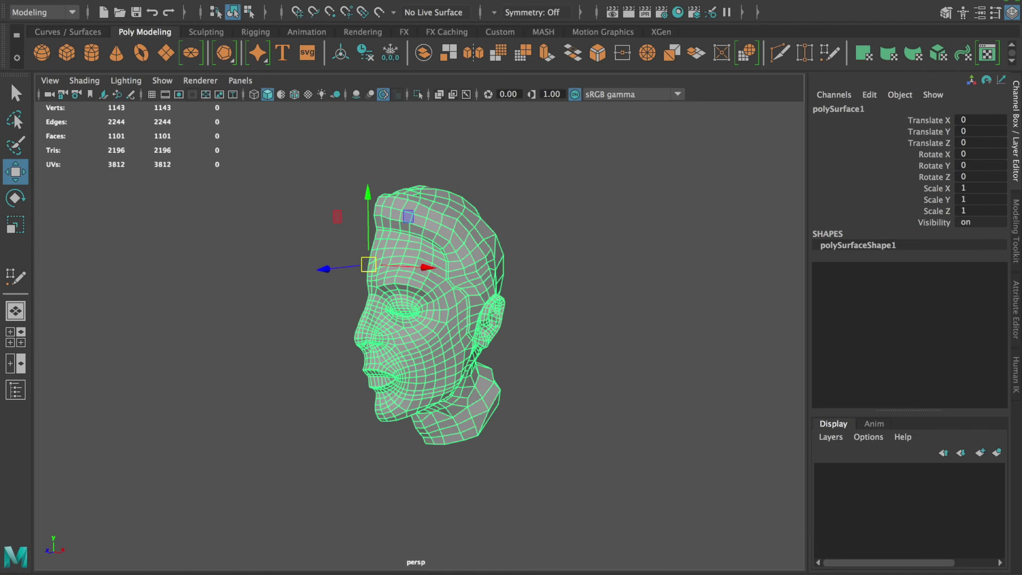
pyautogui.click(53, 0)
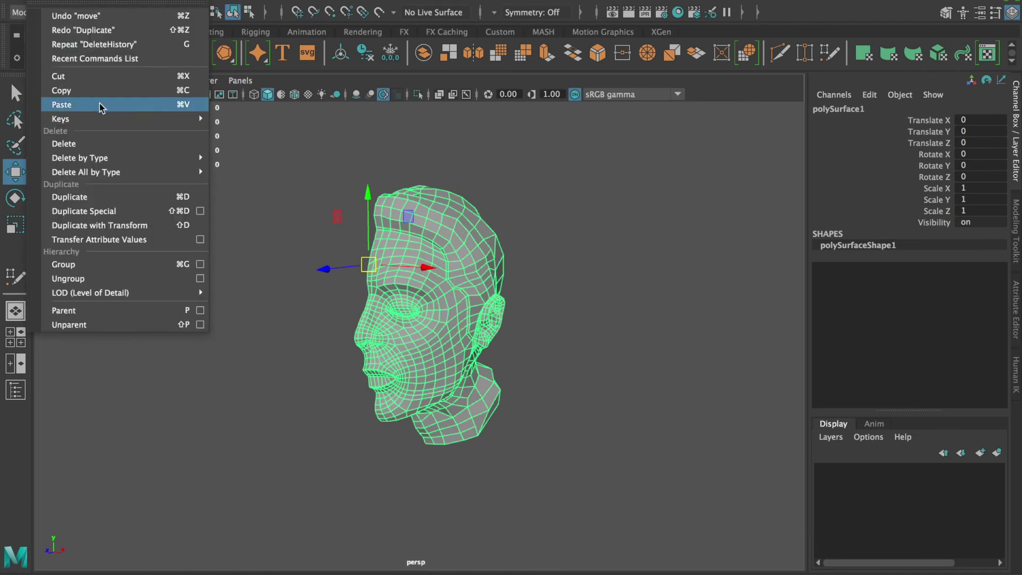
pyautogui.click(170, 197)
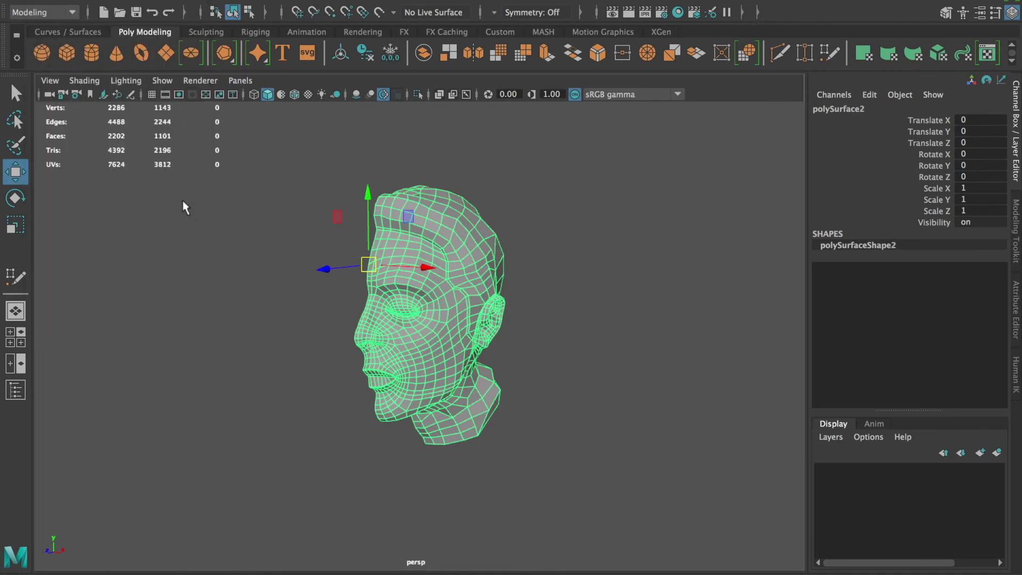
pyautogui.click(964, 188)
pyautogui.write('-1')
pyautogui.press('Return')
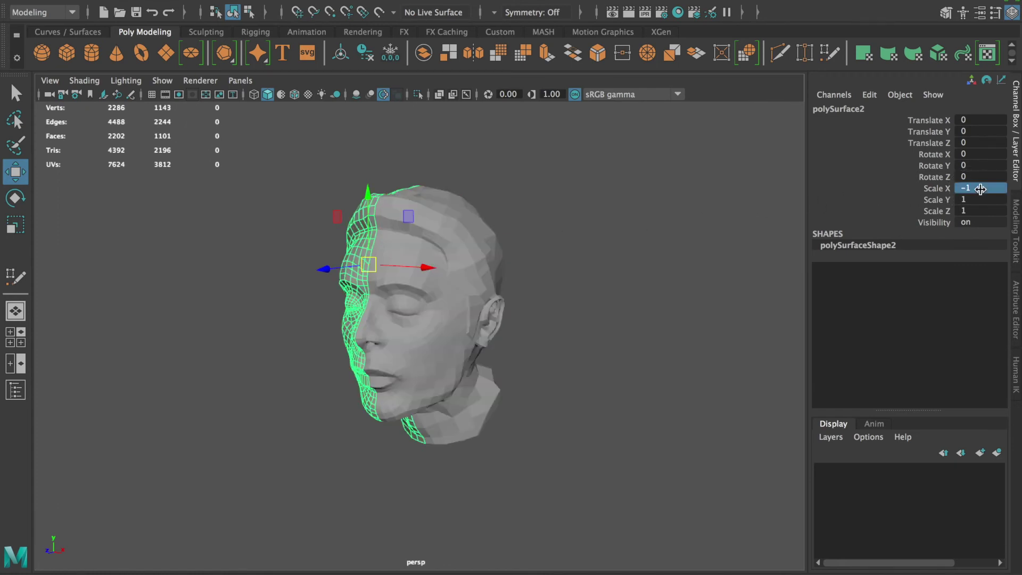
# Combine the original and mirrored halves into one mesh.
pyautogui.click(498, 258)
pyautogui.keyDown('shift'); pyautogui.click(354, 257); pyautogui.keyUp('shift')
pyautogui.press('q')
pyautogui.click(424, 53)
# Merge all seam vertices with a 0.001 distance threshold and return to Object Mode.
pyautogui.moveTo(426, 166); pyautogui.dragTo(349, 169, button='right')
pyautogui.moveTo(292, 153); pyautogui.dragTo(579, 486)
pyautogui.click(622, 53)
pyautogui.click(711, 353)
pyautogui.write('0.001')
pyautogui.press('Return')
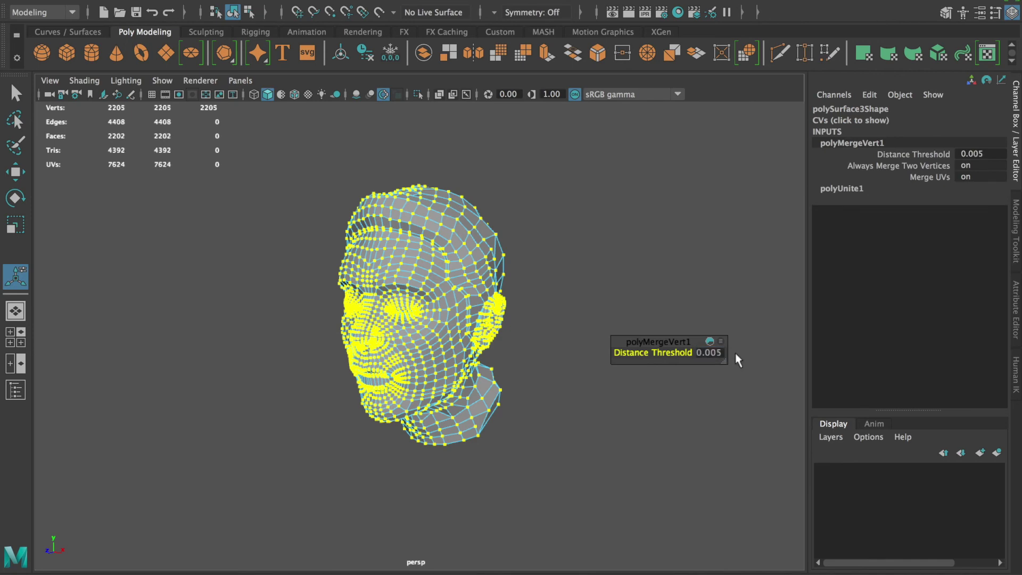
pyautogui.click(622, 311)
pyautogui.moveTo(497, 221); pyautogui.dragTo(548, 144, button='right')
# Inspect the merged head in smooth preview (3), then switch back to the low-poly display (1).
pyautogui.press('f')
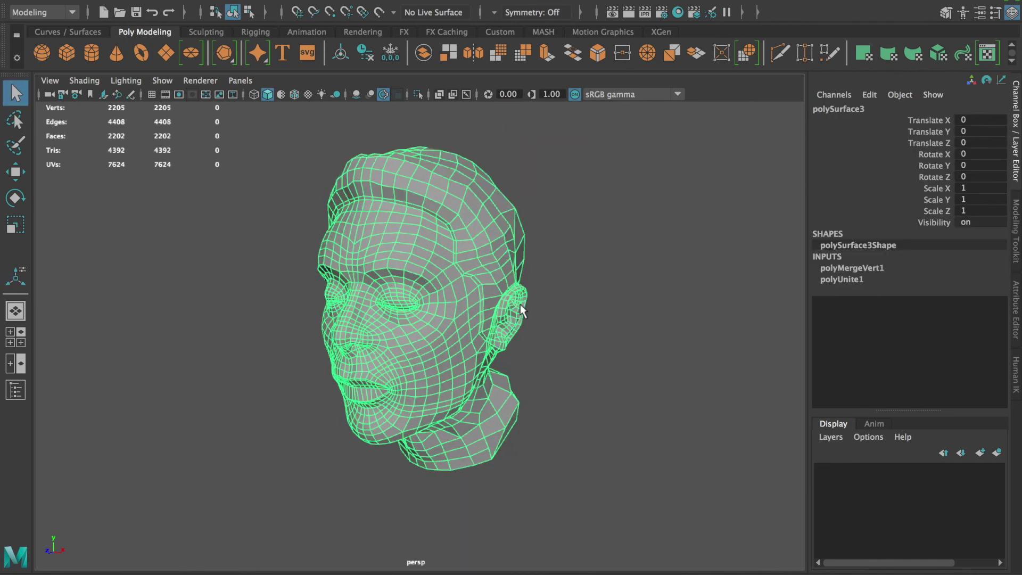
pyautogui.click(575, 330)
pyautogui.keyDown('alt'); pyautogui.moveTo(568, 336); pyautogui.dragTo(543, 337); pyautogui.keyUp('alt')
pyautogui.click(465, 325)
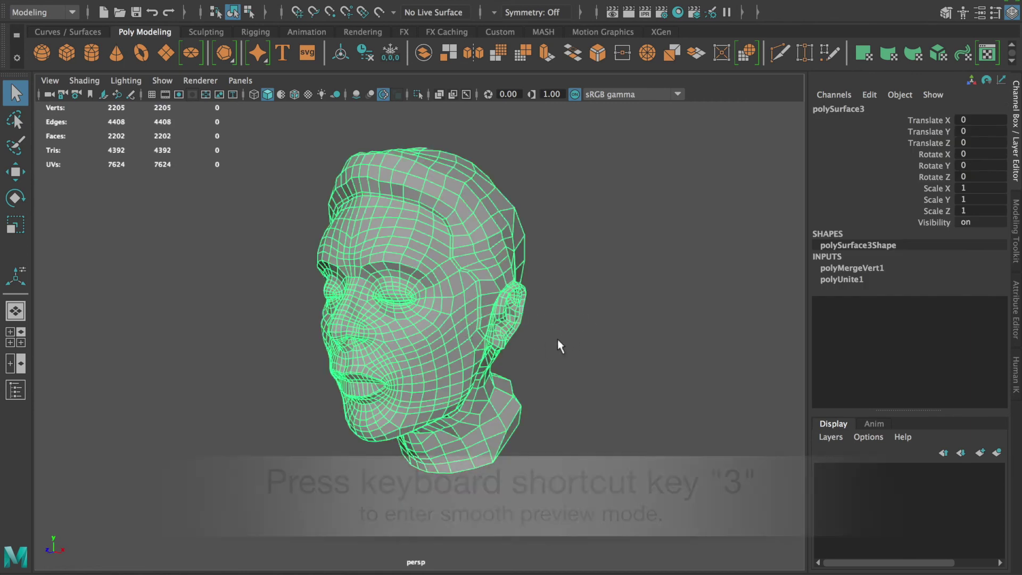
pyautogui.press('3')
pyautogui.click(604, 338)
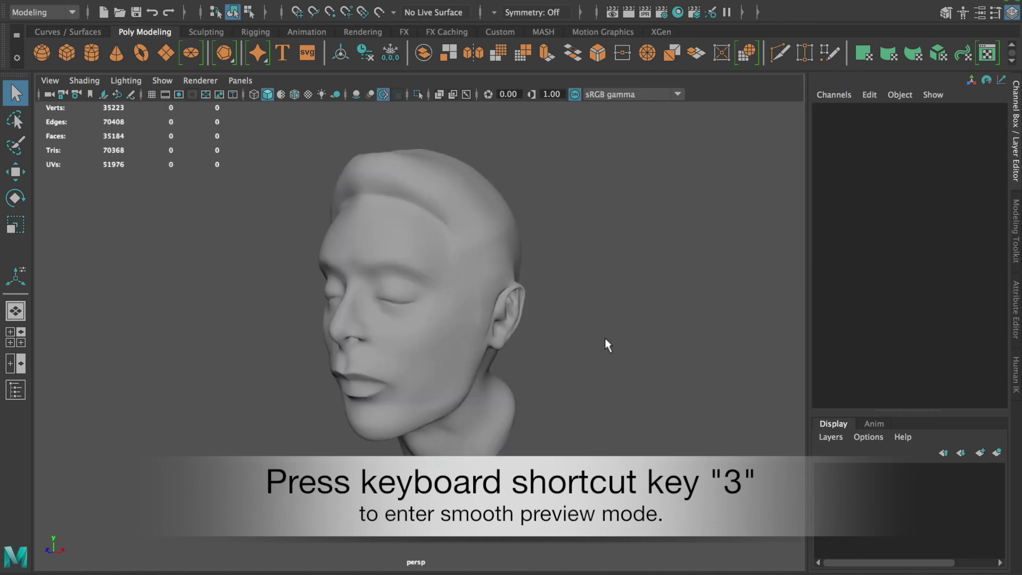
pyautogui.moveTo(625, 360)
pyautogui.keyDown('alt'); pyautogui.mouseDown()
pyautogui.moveTo(603, 354)
pyautogui.moveTo(627, 349)
pyautogui.moveTo(641, 364)
pyautogui.moveTo(611, 358)
pyautogui.mouseUp(); pyautogui.keyUp('alt')
pyautogui.click(487, 328)
pyautogui.press('1')
pyautogui.click(614, 334)
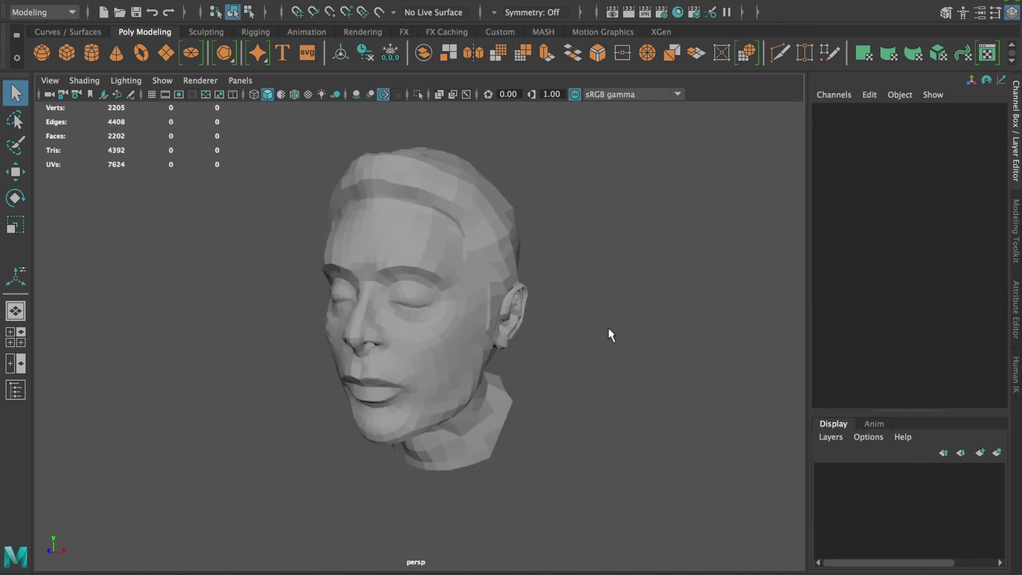
pyautogui.keyDown('alt'); pyautogui.moveTo(591, 326); pyautogui.dragTo(479, 319); pyautogui.keyUp('alt')
# Export the selected merged head via Export Selection with file type OBJexport.
pyautogui.click(456, 314)
pyautogui.scroll(5, 557, 340)
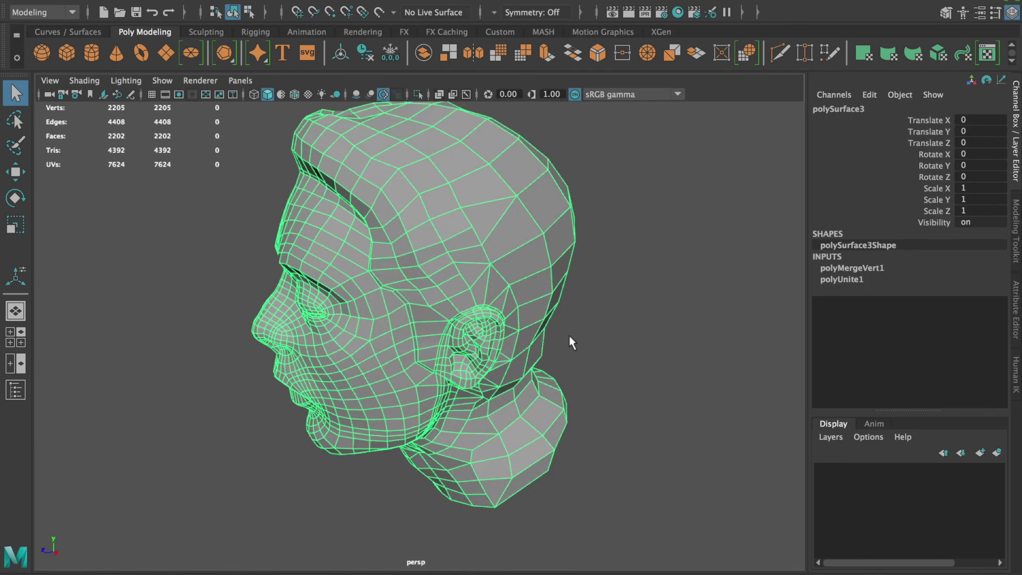
pyautogui.scroll(2, 570, 341)
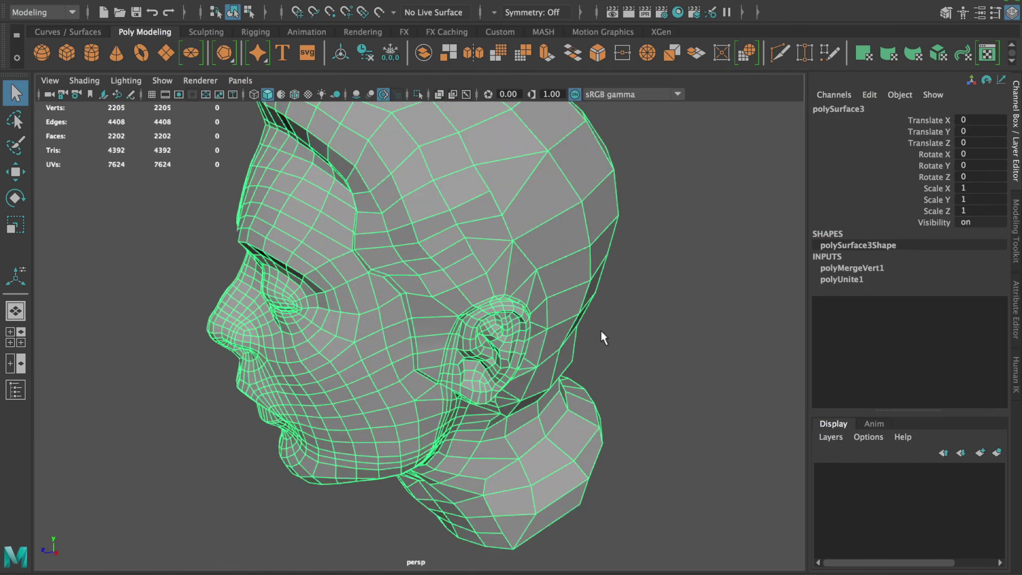
pyautogui.scroll(-5, 636, 307)
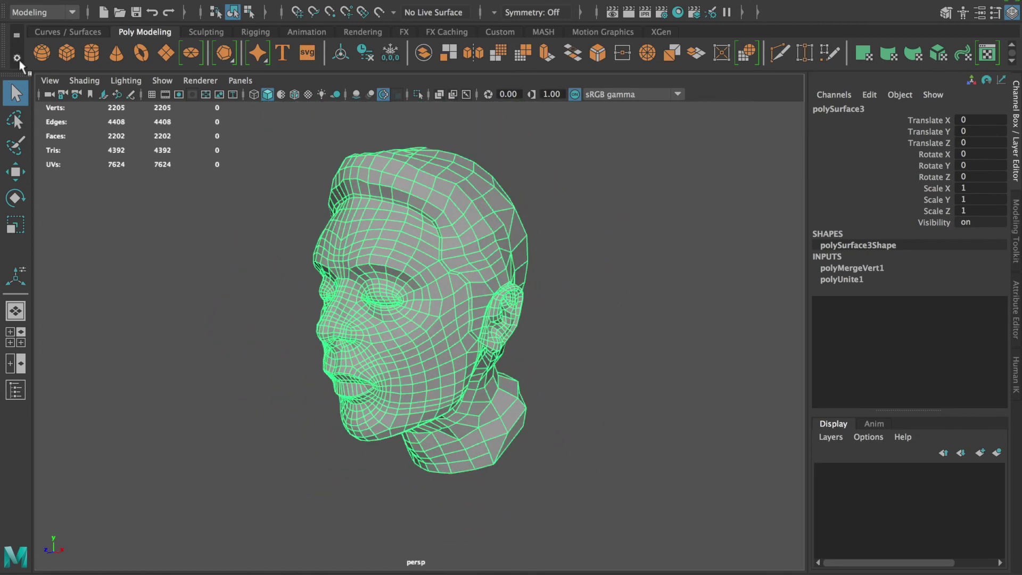
pyautogui.click(16, 4)
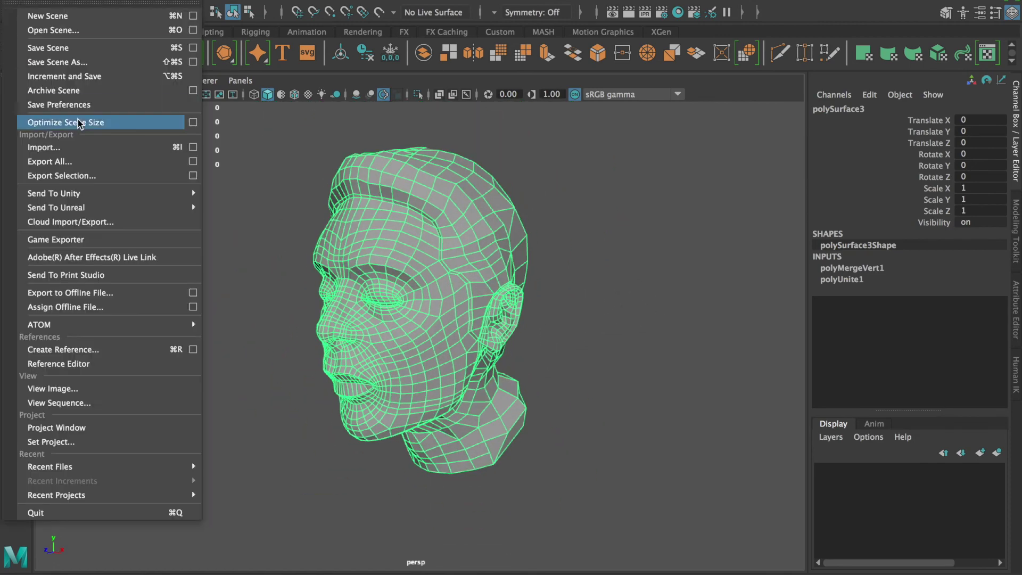
pyautogui.click(58, 171)
pyautogui.click(362, 504)
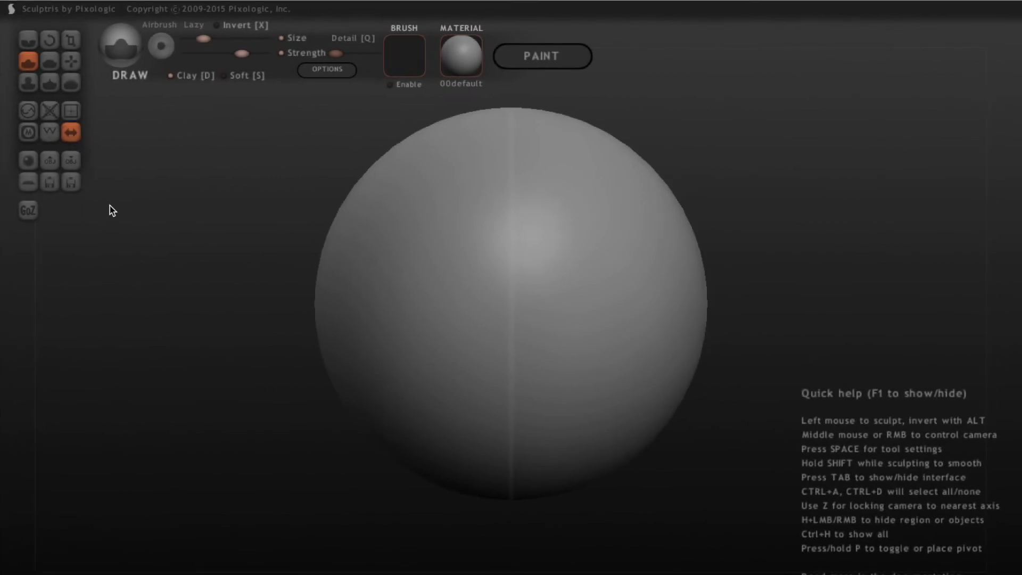
# Try importing the triangulated head OBJ as a new scene and dismiss the mesh error.
pyautogui.click(52, 163)
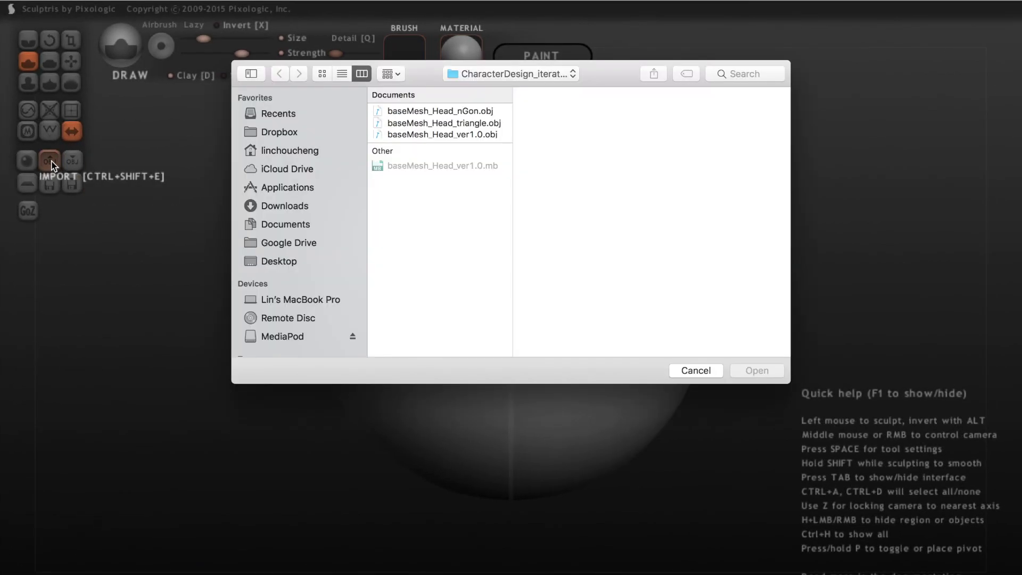
pyautogui.click(478, 123)
pyautogui.click(756, 371)
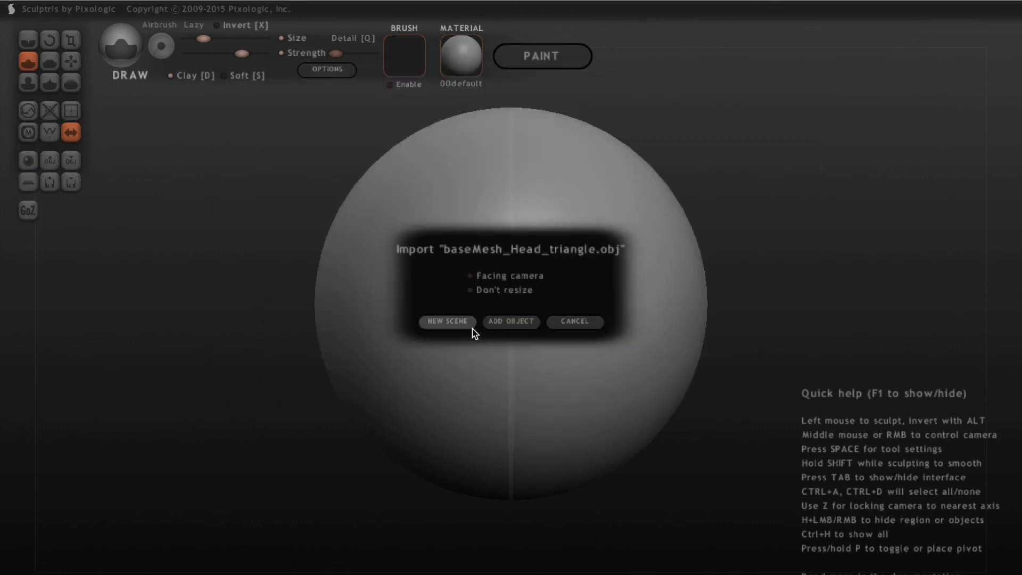
pyautogui.click(461, 321)
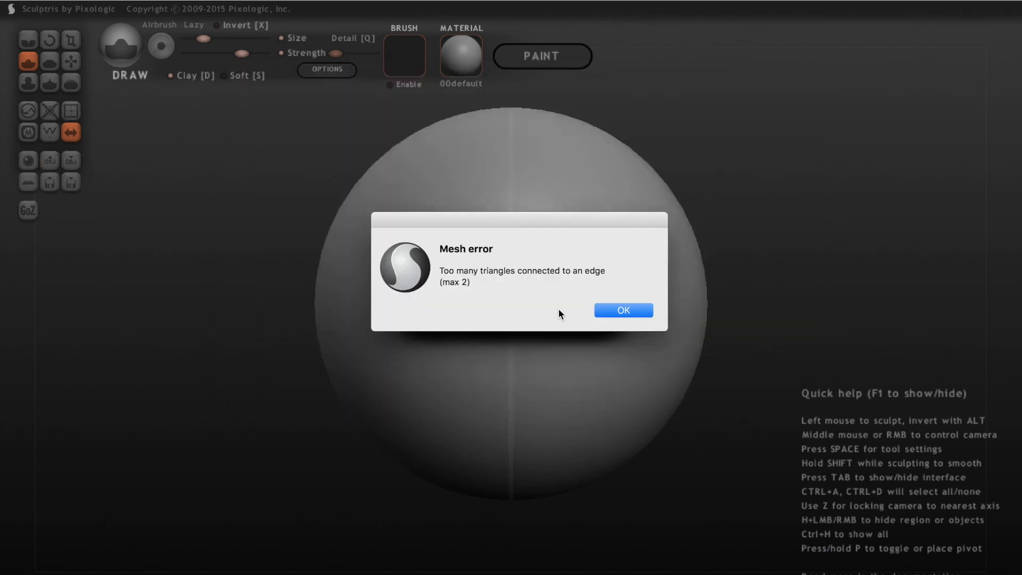
pyautogui.click(624, 311)
# Try importing the n-gon head OBJ as a new scene and dismiss the error.
pyautogui.click(54, 170)
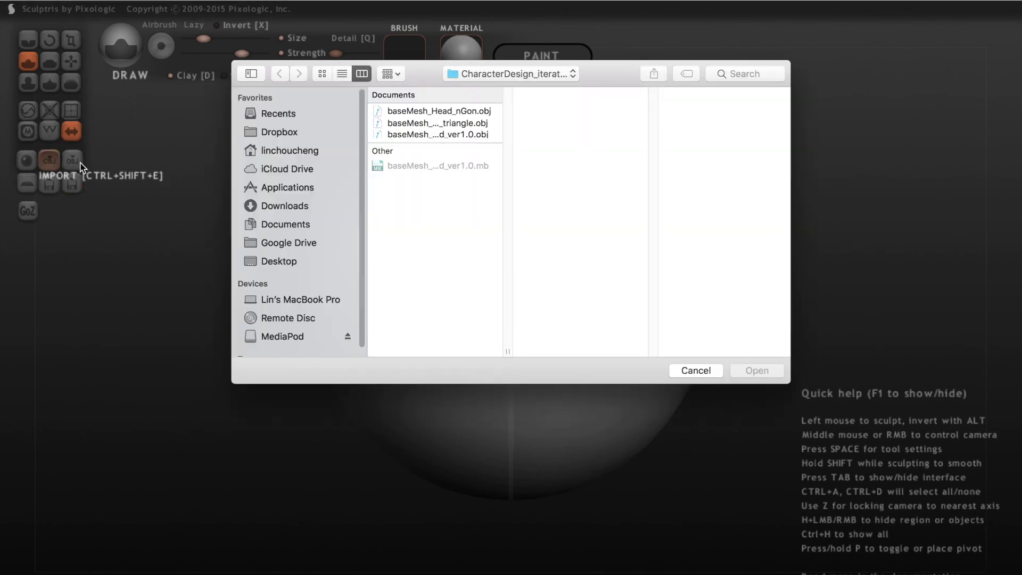
pyautogui.click(465, 114)
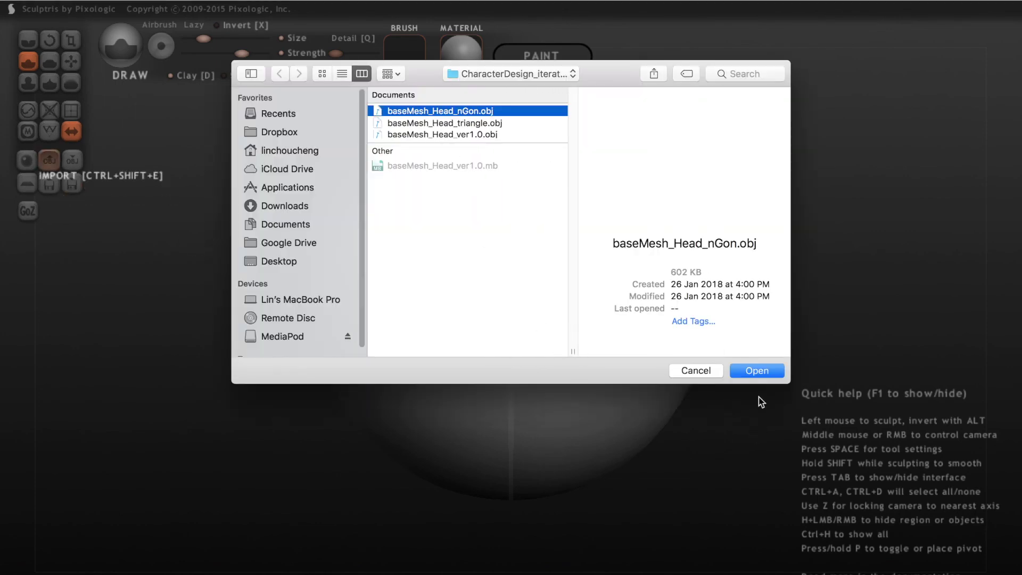
pyautogui.click(757, 371)
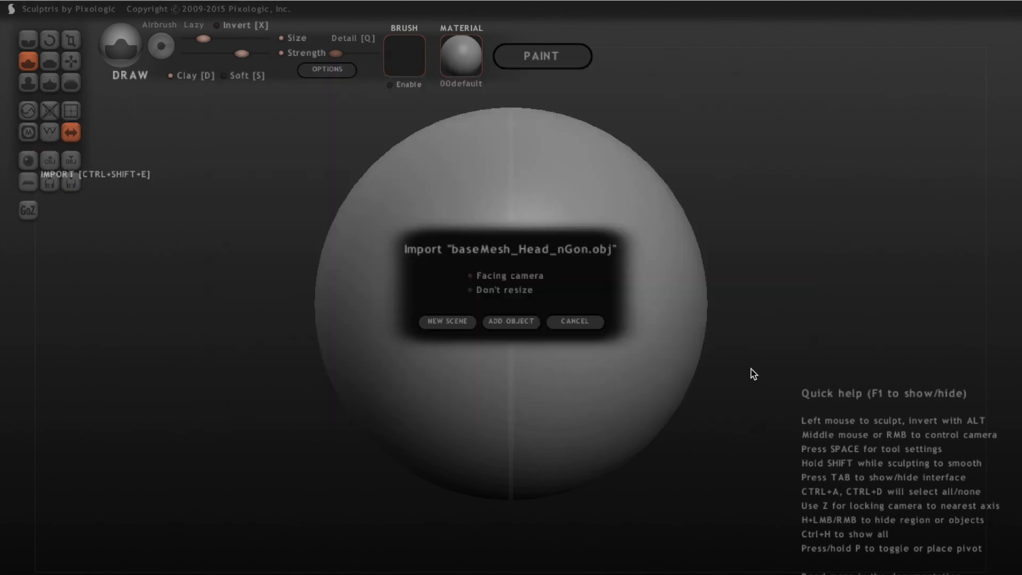
pyautogui.click(464, 323)
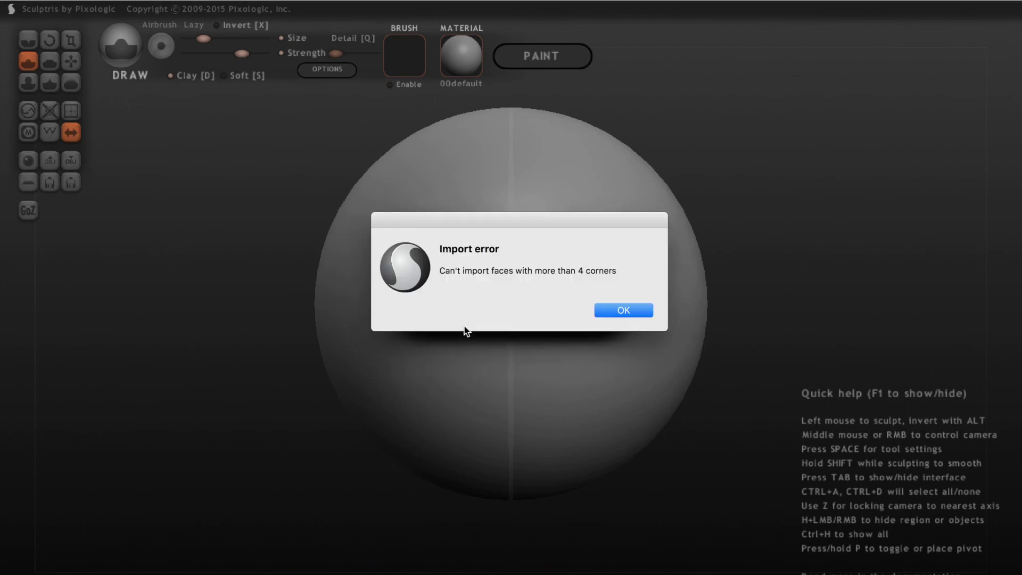
pyautogui.click(623, 310)
# Import baseMesh_Head_ver1.0.obj as a new scene.
pyautogui.click(49, 161)
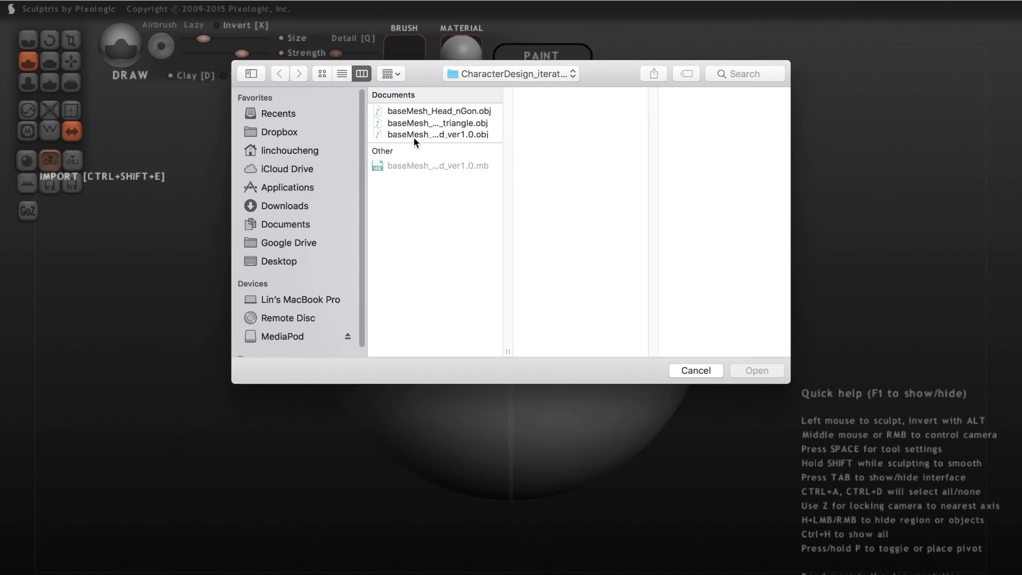
pyautogui.click(414, 135)
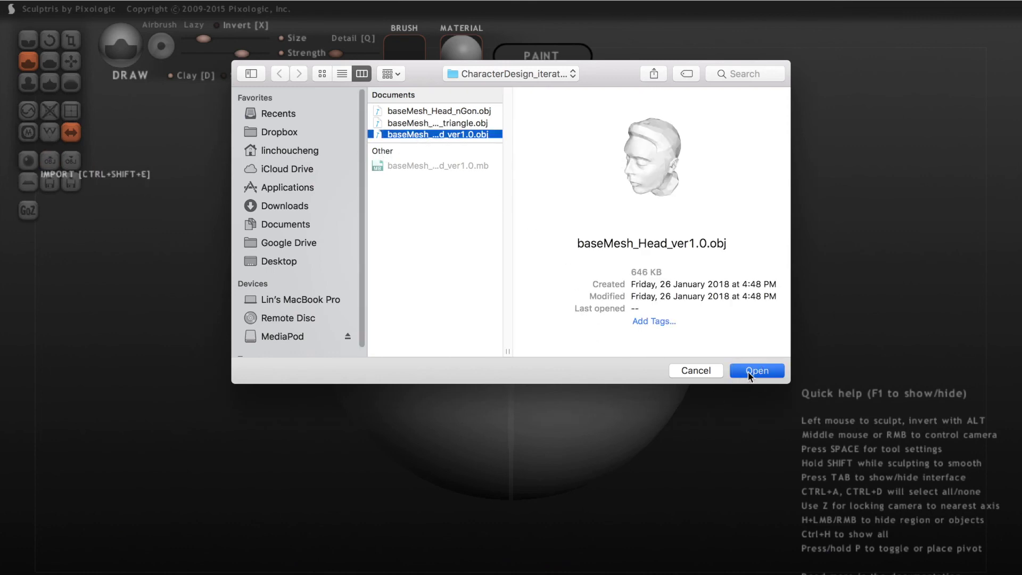
pyautogui.click(748, 371)
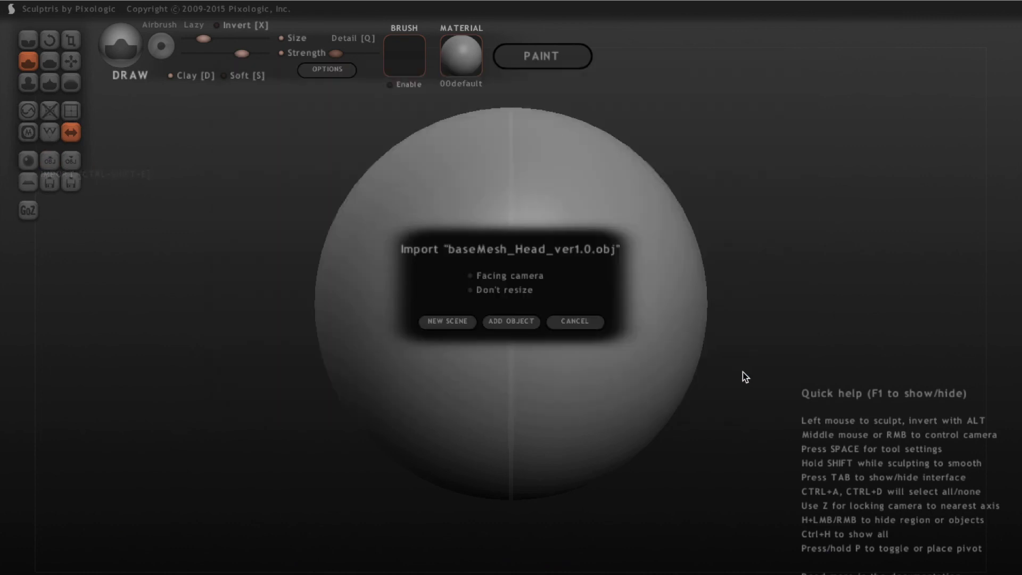
pyautogui.click(470, 332)
# Decline paint mode and subdivide the whole head twice.
pyautogui.click(544, 311)
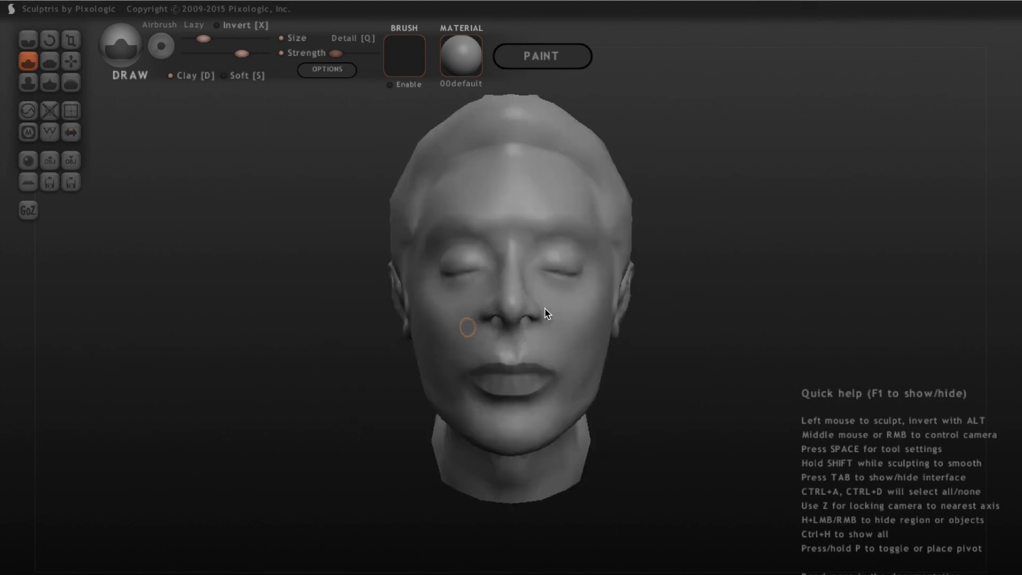
pyautogui.moveTo(692, 344); pyautogui.dragTo(532, 383)
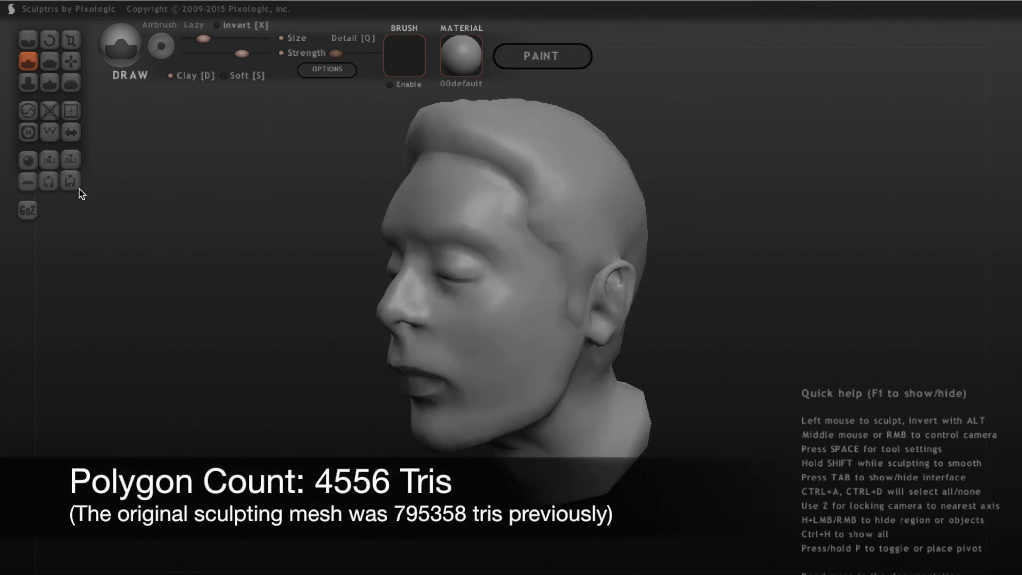
pyautogui.click(69, 114)
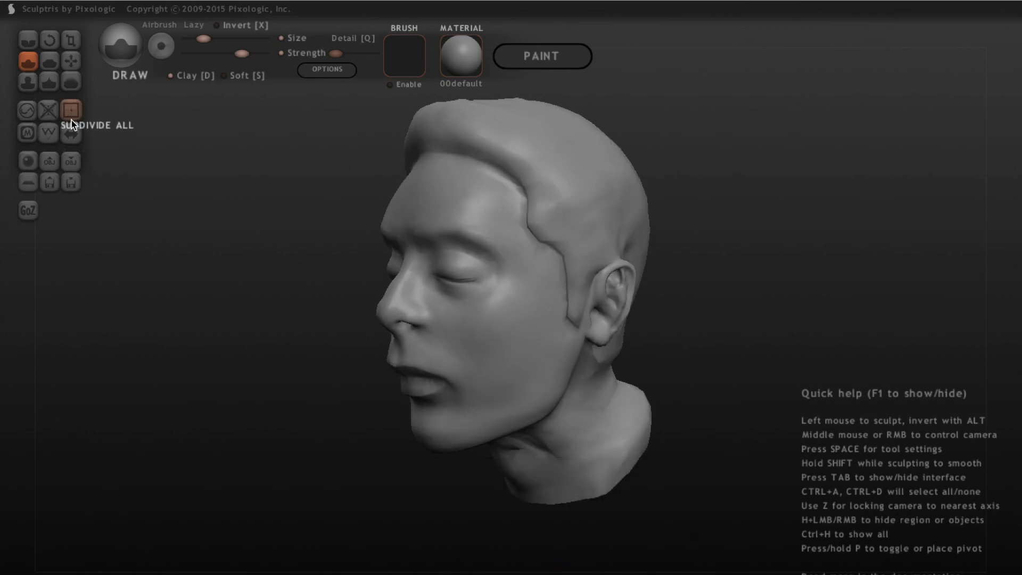
pyautogui.click(72, 114)
pyautogui.moveTo(689, 296); pyautogui.dragTo(627, 359)
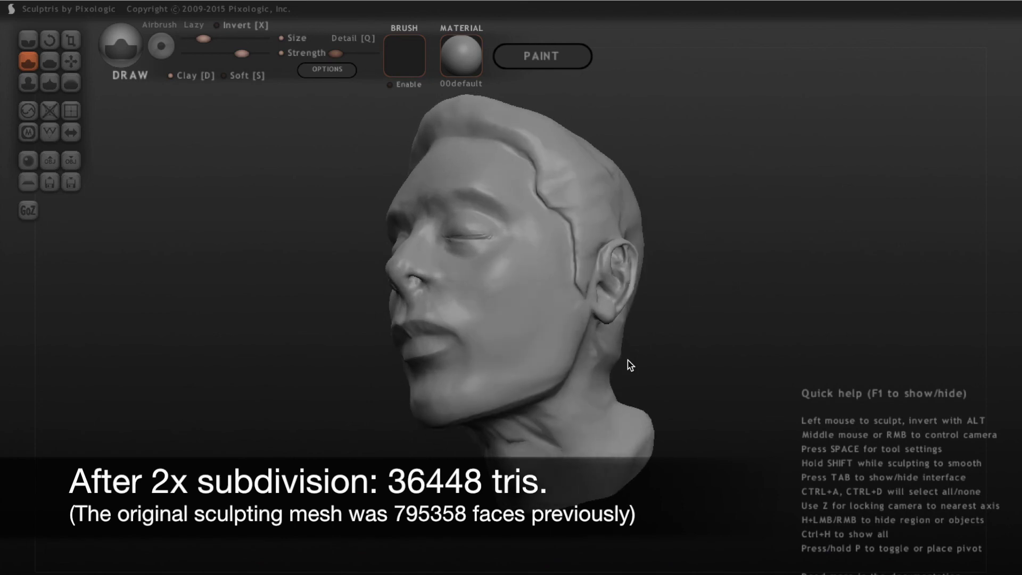
# Smooth the creases on the neck and the surface near the temple.
pyautogui.moveTo(543, 432)
pyautogui.keyDown('shift'); pyautogui.mouseDown()
pyautogui.moveTo(524, 426)
pyautogui.moveTo(531, 440)
pyautogui.moveTo(543, 429)
pyautogui.moveTo(502, 428)
pyautogui.moveTo(570, 418)
pyautogui.mouseUp(); pyautogui.keyUp('shift')
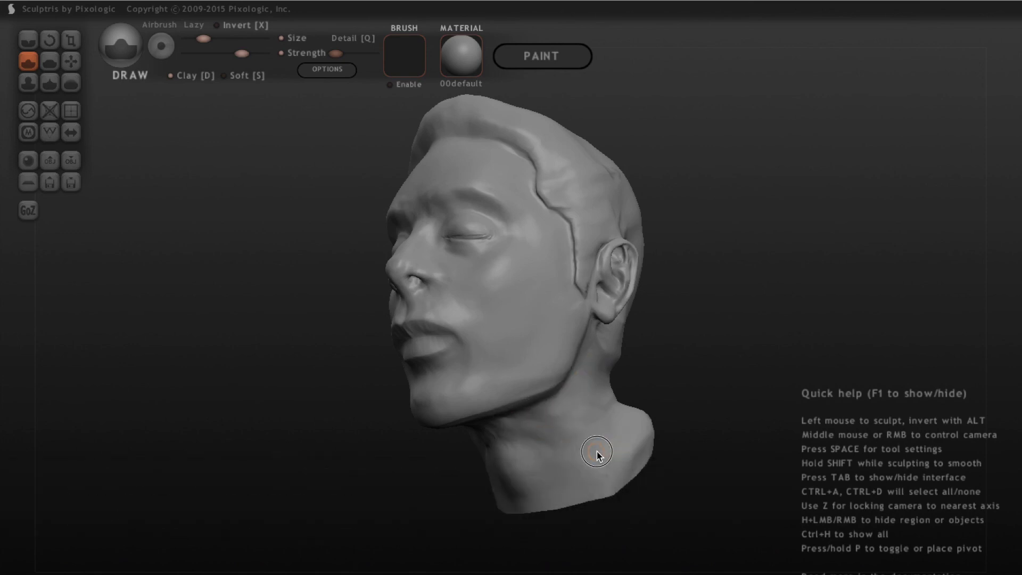
pyautogui.moveTo(695, 377); pyautogui.dragTo(677, 406)
pyautogui.moveTo(551, 238)
pyautogui.keyDown('shift'); pyautogui.mouseDown()
pyautogui.moveTo(564, 211)
pyautogui.moveTo(605, 192)
pyautogui.moveTo(582, 193)
pyautogui.moveTo(627, 246)
pyautogui.moveTo(580, 259)
pyautogui.moveTo(579, 288)
pyautogui.moveTo(577, 232)
pyautogui.moveTo(528, 157)
pyautogui.mouseUp(); pyautogui.keyUp('shift')
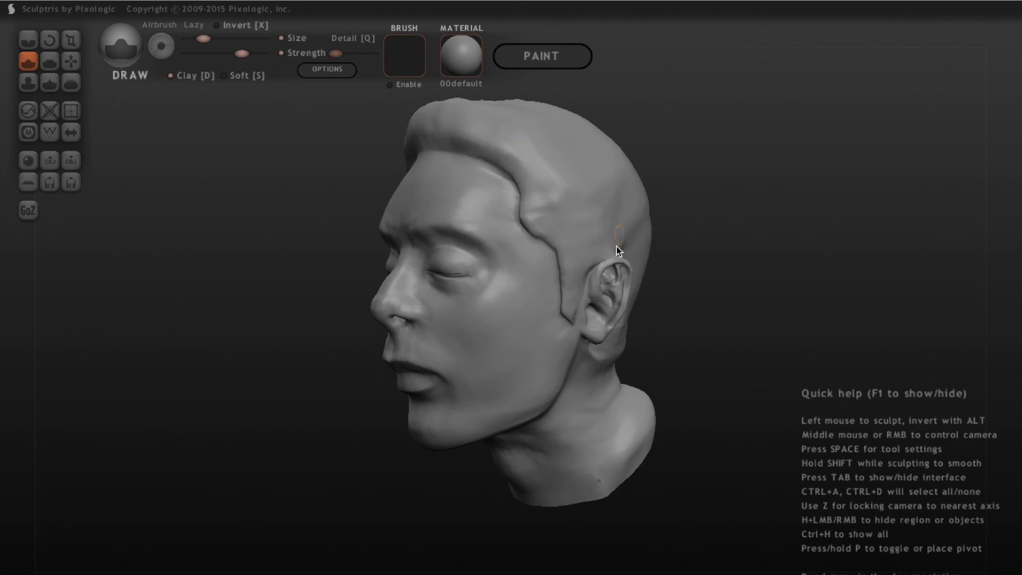
pyautogui.moveTo(714, 244)
pyautogui.mouseDown()
pyautogui.moveTo(734, 251)
pyautogui.moveTo(702, 239)
pyautogui.moveTo(719, 256)
pyautogui.mouseUp()
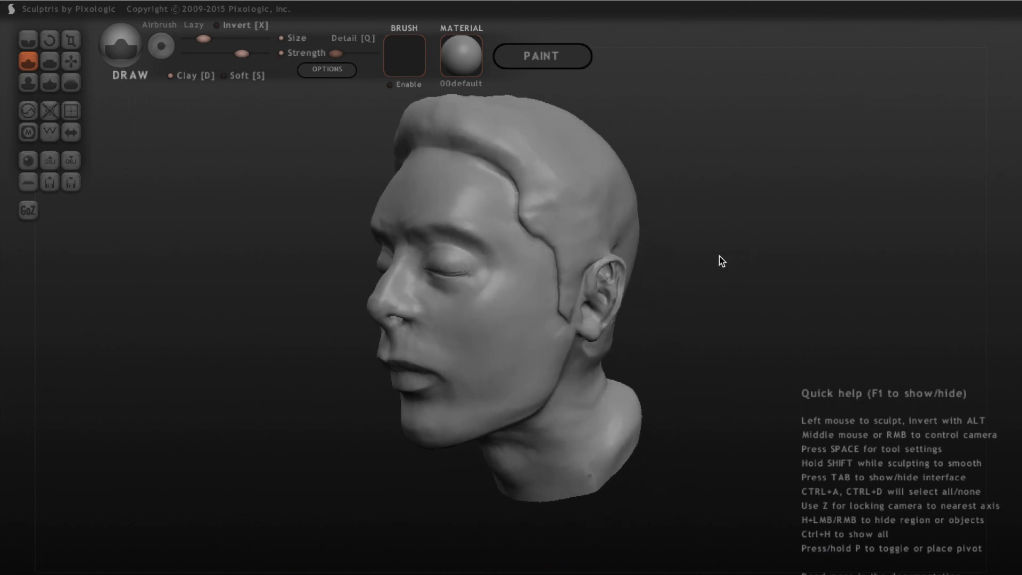